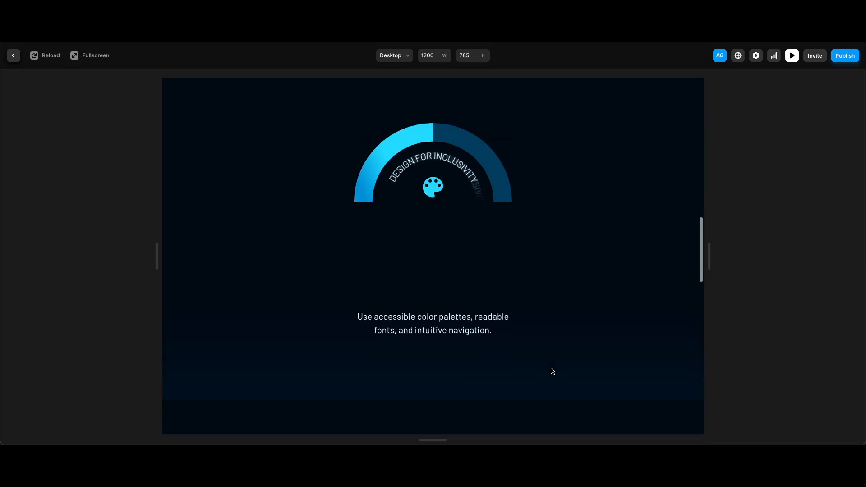
- Preview the site, scrolling through the accessibility step sections and back to the top
scroll(552, 371, "down", 3)
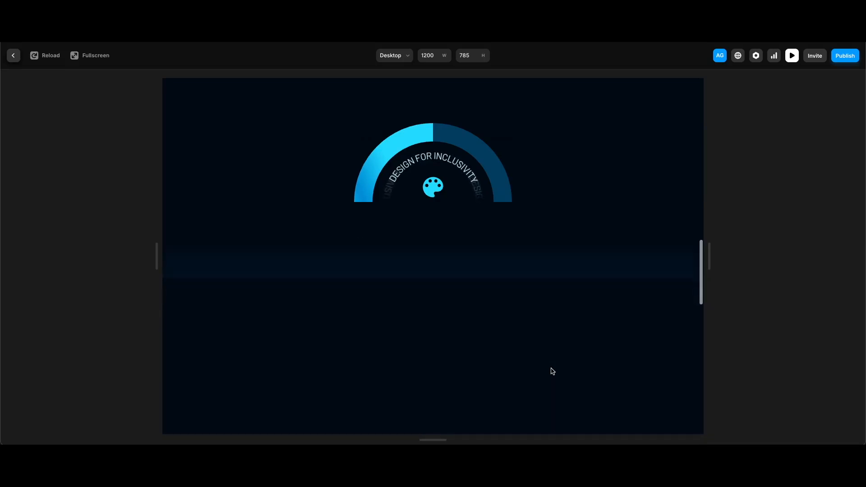
scroll(552, 371, "down", 3)
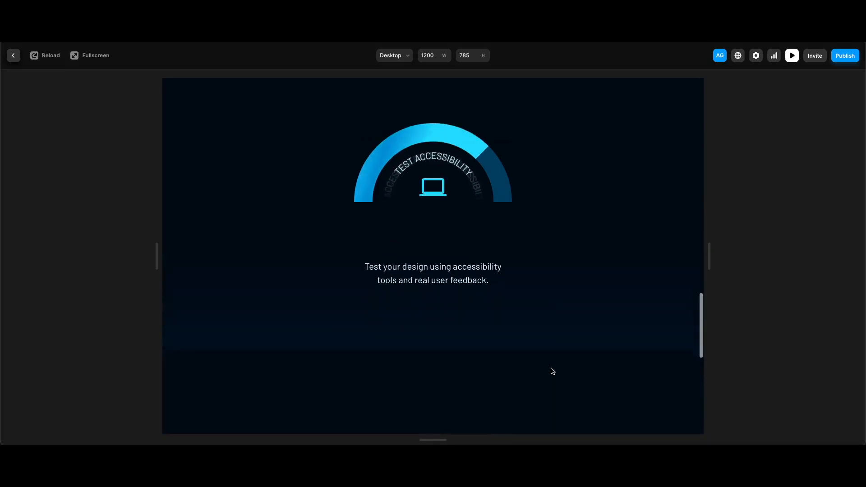
scroll(553, 371, "down", 3)
scroll(552, 371, "down", 3)
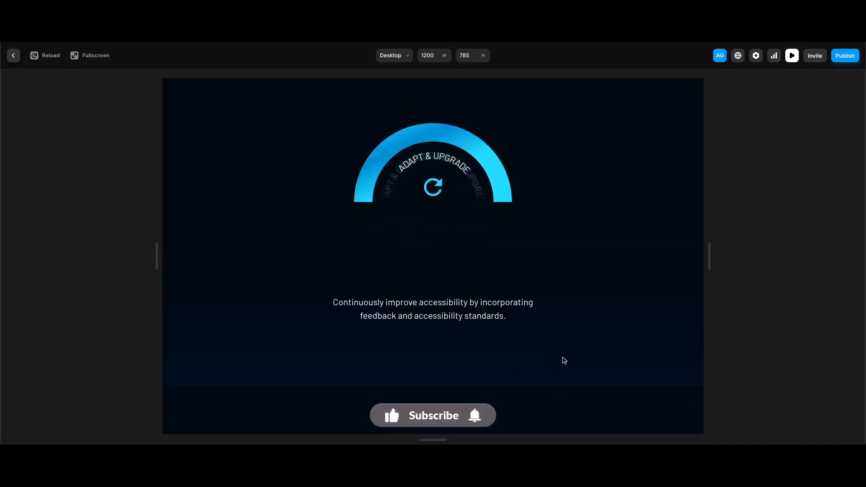
scroll(528, 344, "down", 3)
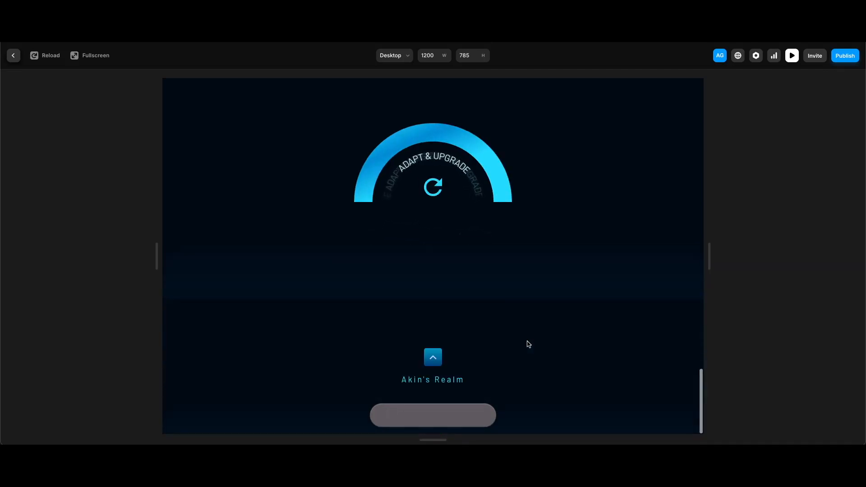
left_click(437, 359)
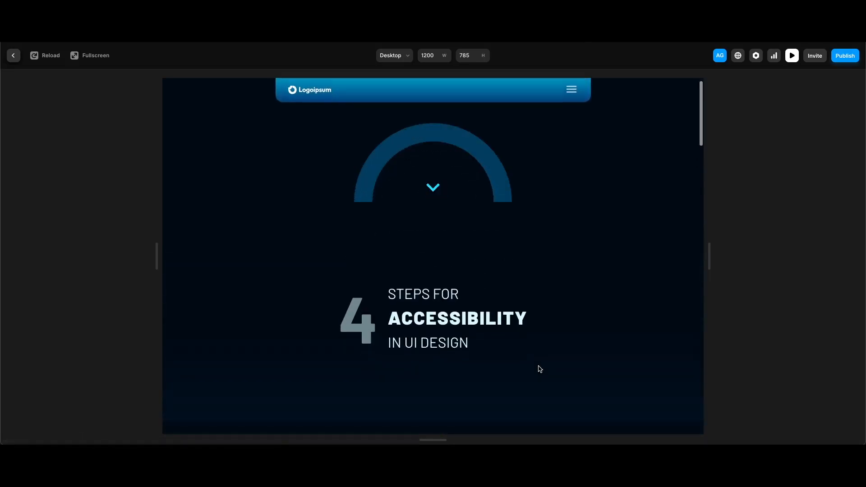
scroll(540, 369, "down", 5)
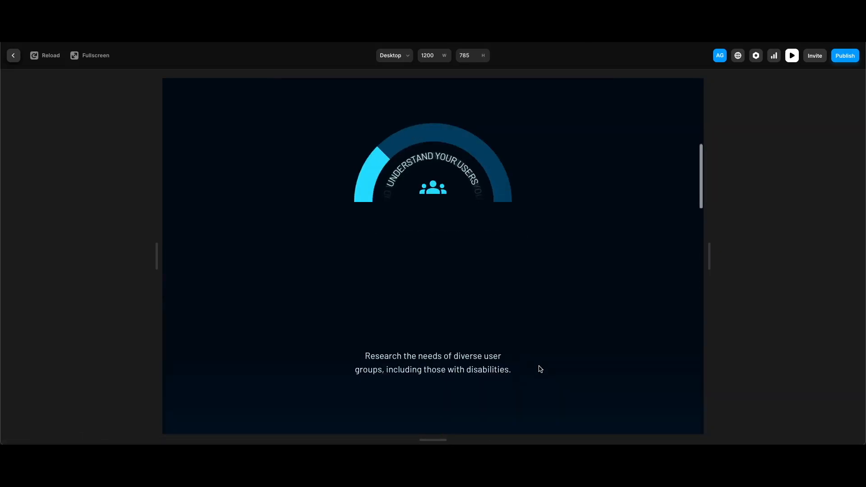
key("Escape")
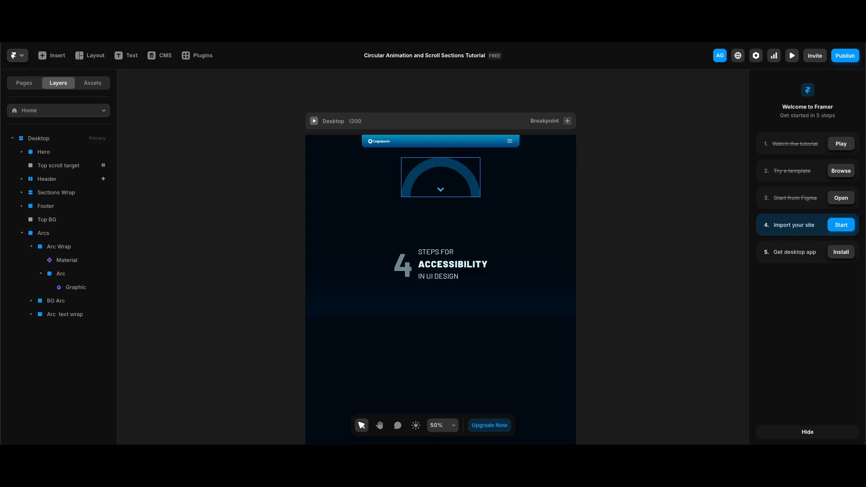
- Select the Arc layer on the canvas to inspect its size and position settings
left_click(442, 167)
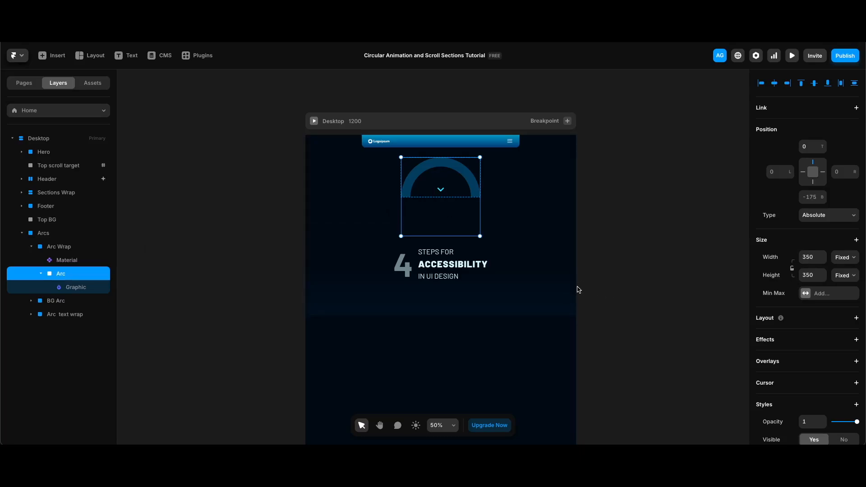
scroll(579, 290, "right", 3)
left_click(492, 261)
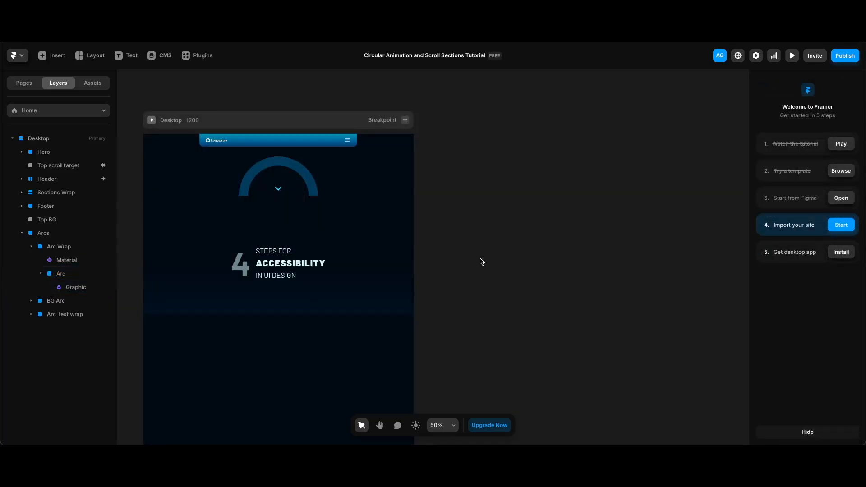
- Create a new graphic and draw a circle about 136 px wide beside the page
key("g")
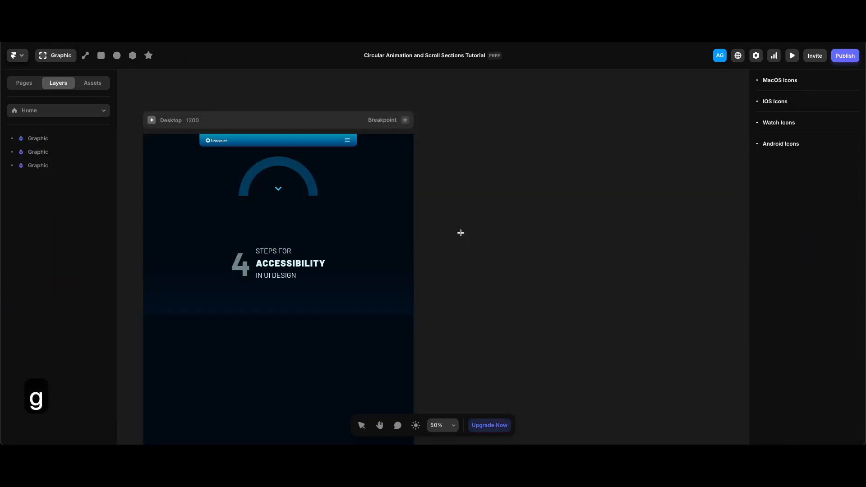
left_click(117, 55)
left_click_drag(480, 208, 513, 255)
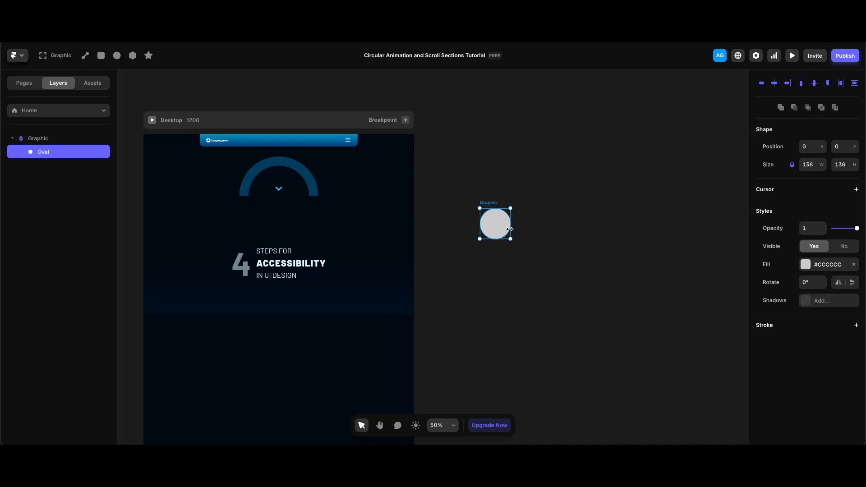
- Duplicate the circle and shrink the copy into a smaller centred inner circle
key("super+d")
left_click_drag(510, 208, 505, 218)
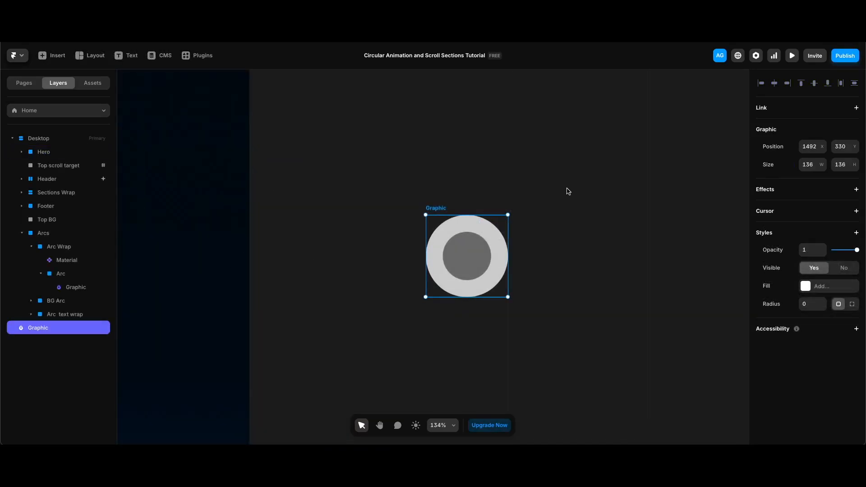
- Select both circles inside the graphic and subtract the inner one to form a ring
key("Return")
left_click(44, 165, "shift")
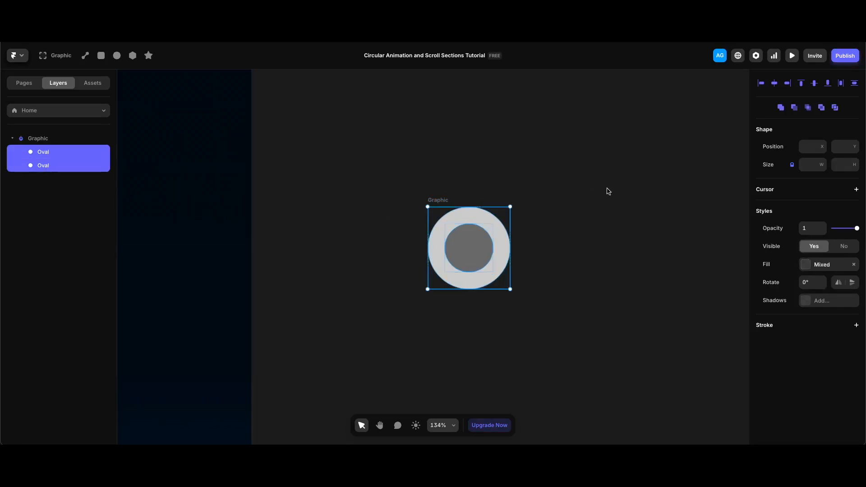
scroll(640, 224, "left", 1)
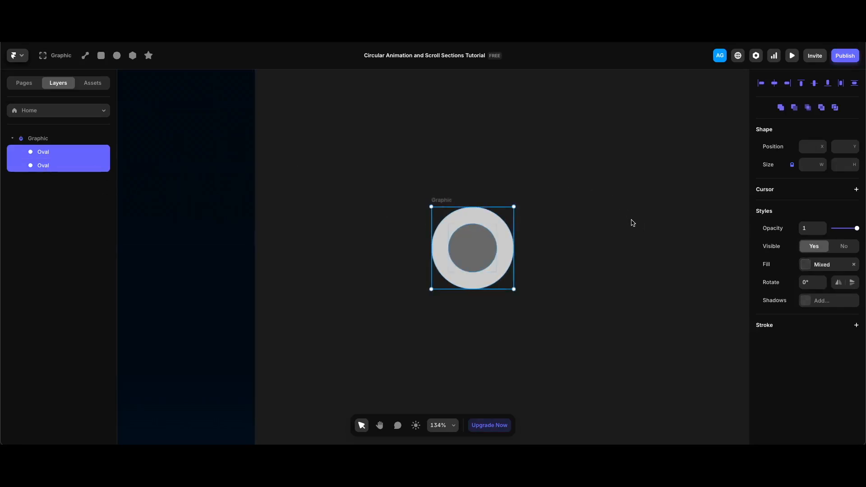
left_click(795, 109)
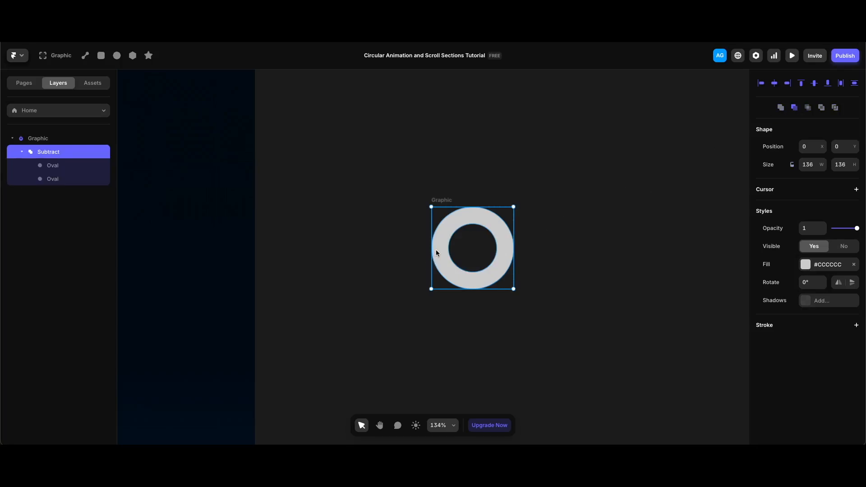
- Draw a 136 px square over the ring's lower half and add it to the subtraction to leave a half ring
left_click(101, 55)
mouse_move(431, 249)
left_mouse_down()
mouse_move(483, 255)
mouse_move(515, 286)
mouse_move(513, 330)
left_mouse_up()
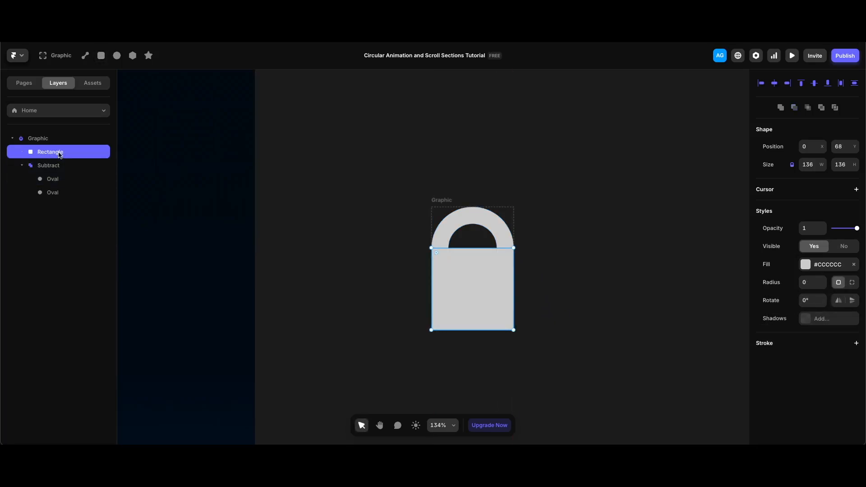
left_click_drag(60, 154, 57, 178)
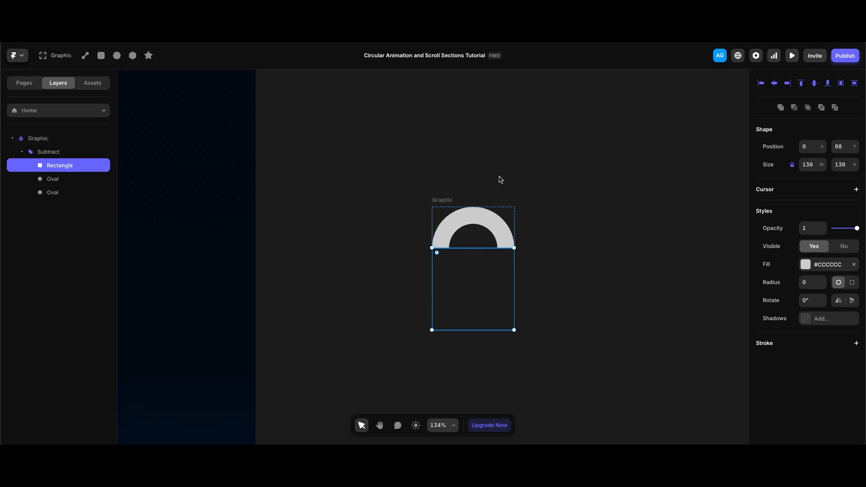
- Set the Arc Wrap's overflow to Visible to reveal the full circle and undo the change
left_click(123, 290)
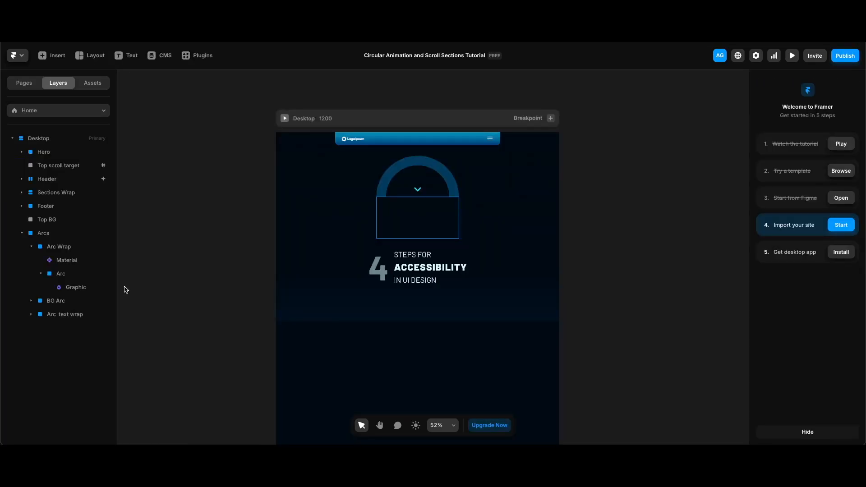
left_click(62, 301)
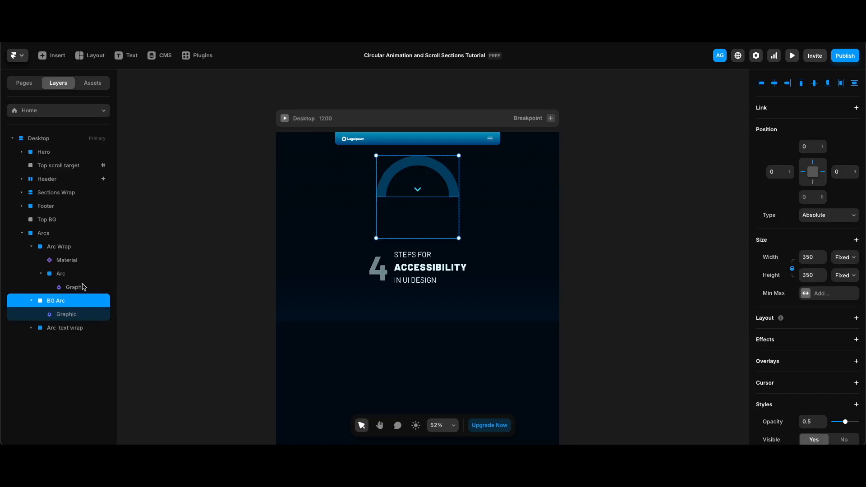
left_click(67, 251)
scroll(807, 316, "down", 4)
left_click(829, 313)
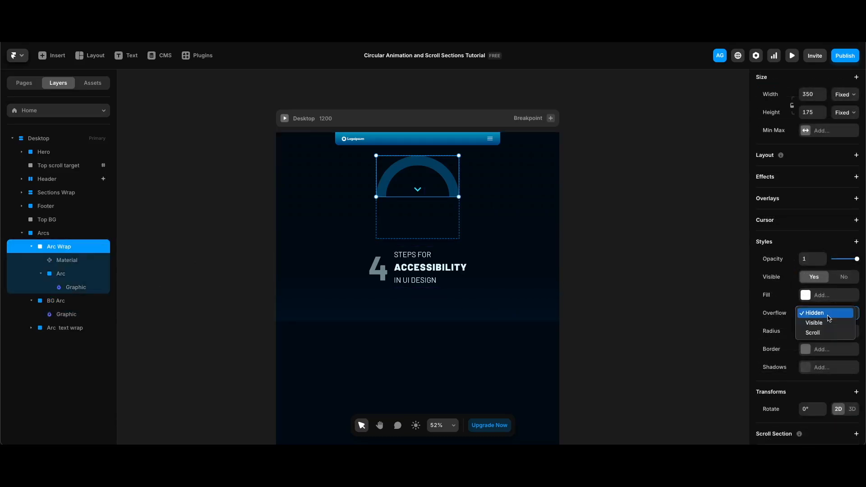
left_click(812, 323)
key("ctrl+z")
scroll(451, 206, "up", 5)
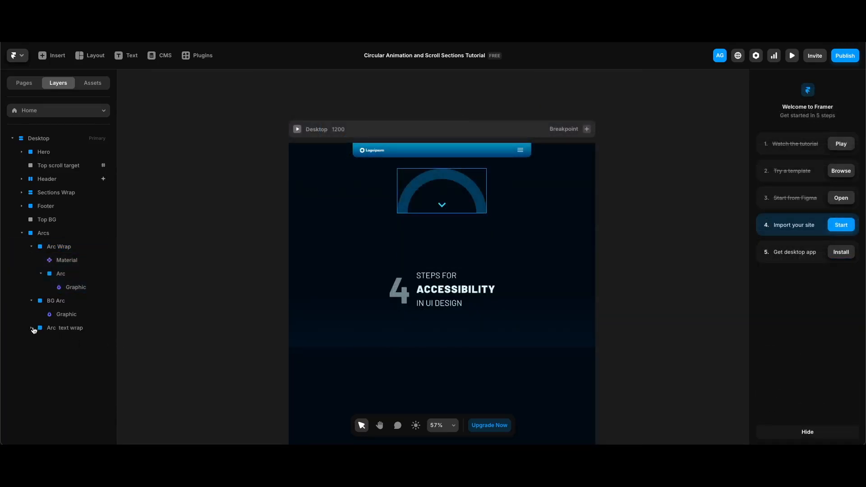
- Expand Arc text wrap and raise its first Arc layer to full opacity
left_click(32, 328)
left_click(63, 355)
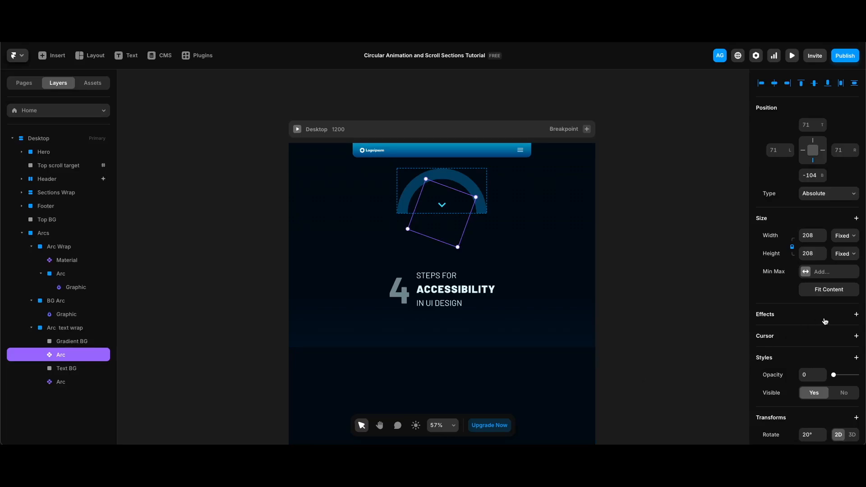
left_click_drag(834, 375, 857, 375)
- Select the Gradient BG layer and open its linear gradient fill to inspect it
left_click(416, 210)
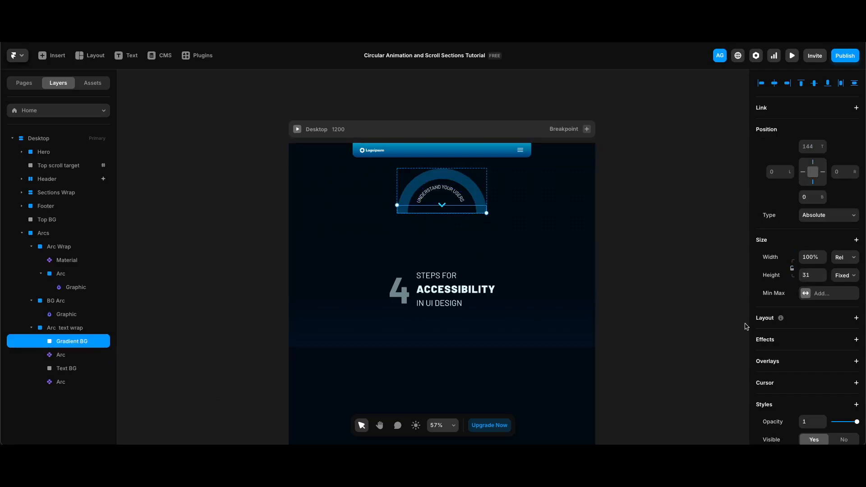
scroll(788, 362, "down", 5)
left_click(817, 247)
left_click(633, 219)
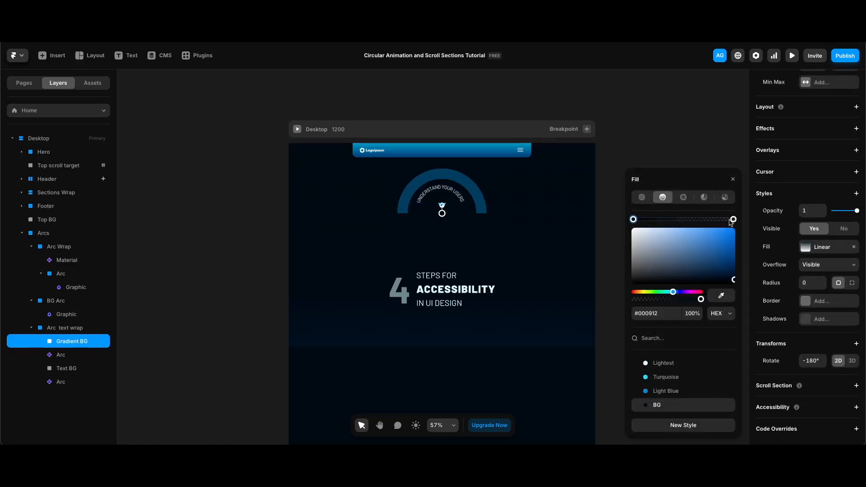
left_click(652, 144)
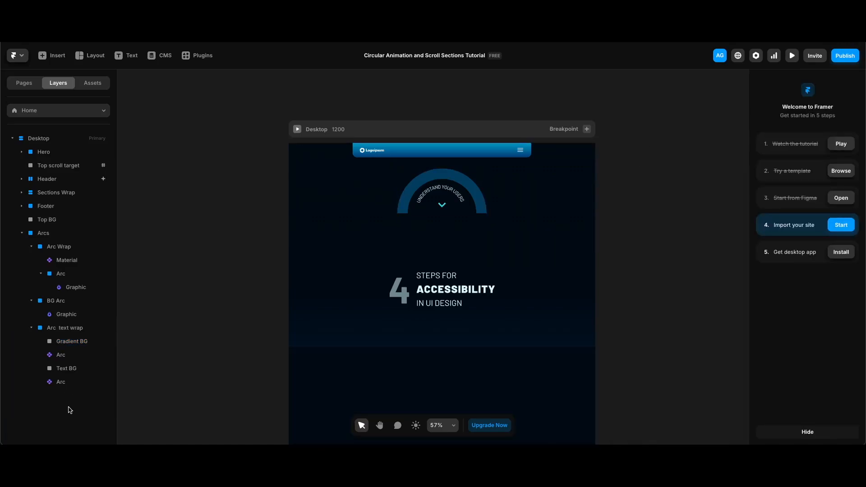
- Select the second Arc and the Text BG layers to inspect Text BG's opacity, shadow and blur settings
left_click(66, 382)
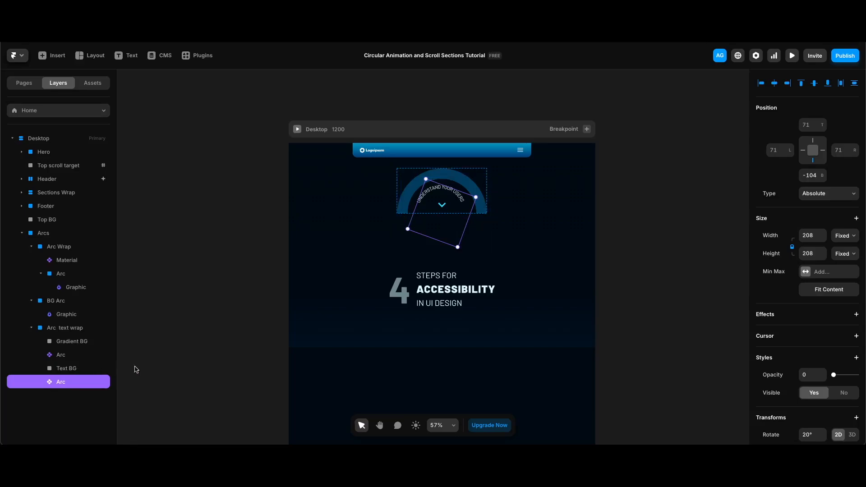
left_click(80, 368)
scroll(813, 283, "down", 3)
scroll(813, 283, "down", 2)
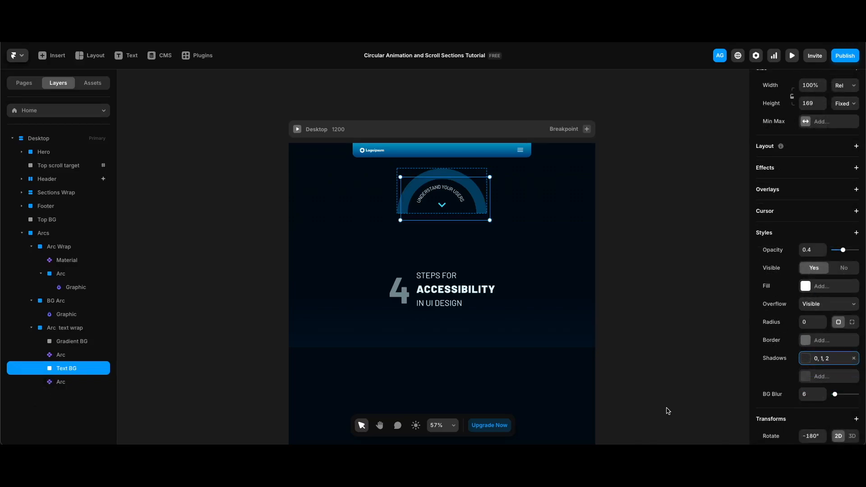
- Raise the last Arc layer in Arc text wrap to full opacity
left_click(68, 382)
left_click_drag(833, 375, 859, 375)
scroll(650, 321, "left", 1)
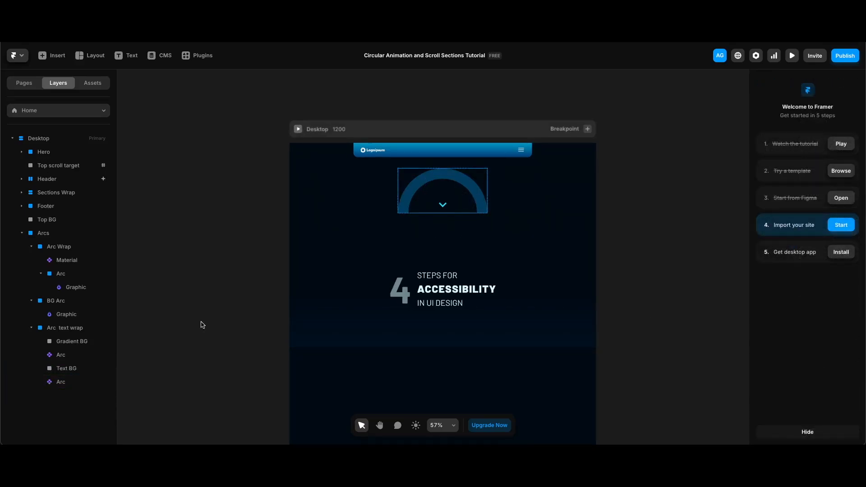
- Select the Top BG layer and open its linear gradient fill to inspect it
left_click(95, 219)
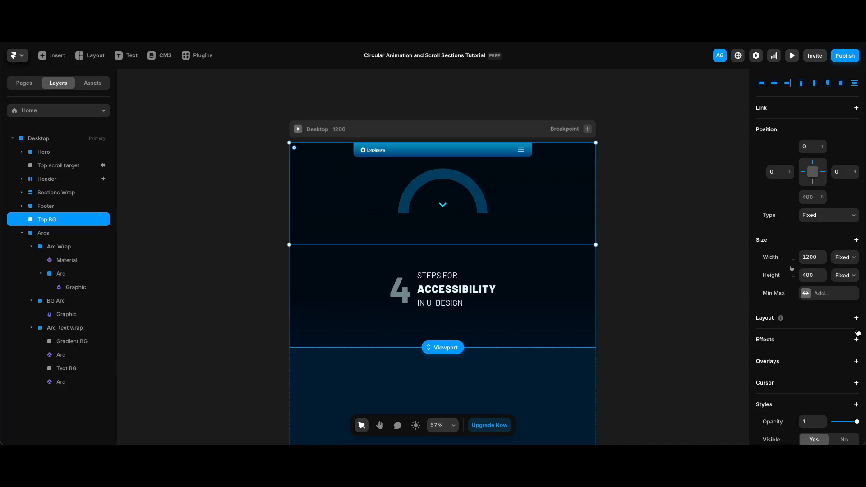
scroll(858, 332, "down", 5)
left_click(833, 250)
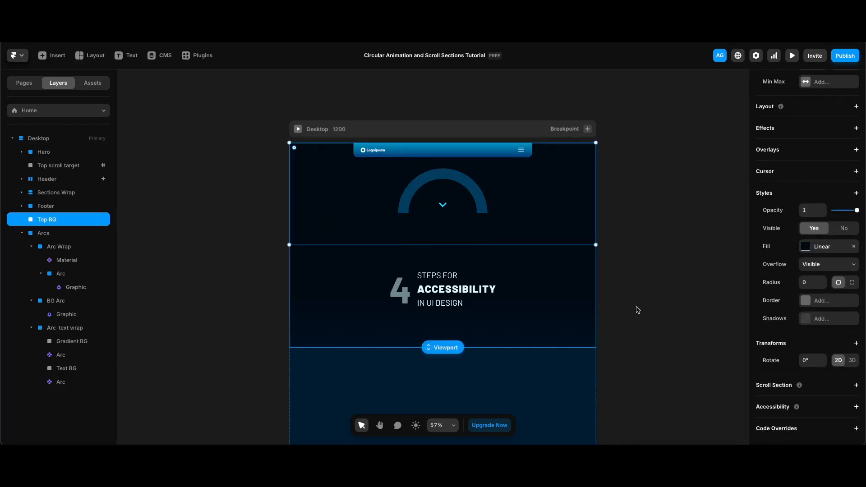
- Preview the hero's scroll behaviour and select the first Section inside Sections Wrap
key("super+p")
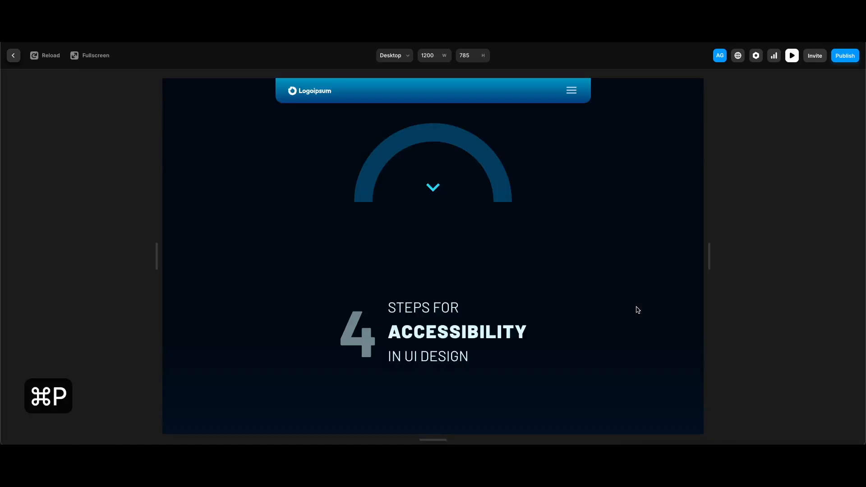
scroll(528, 353, "down", 5)
scroll(527, 353, "up", 3)
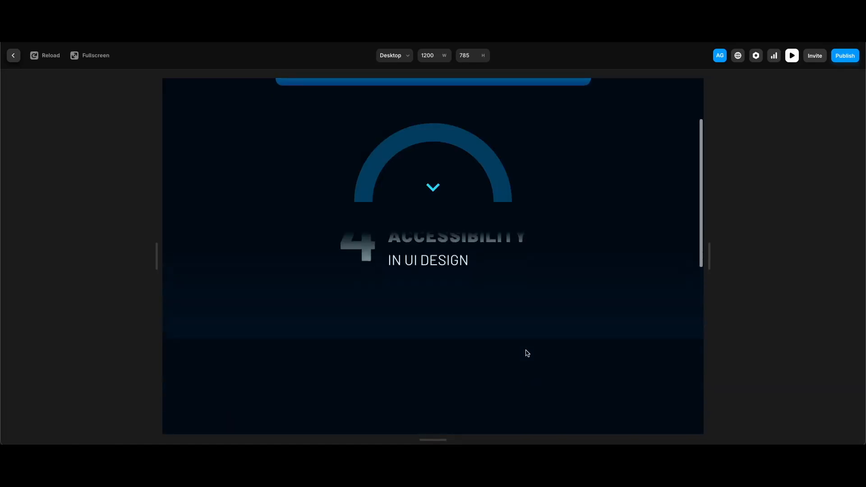
scroll(528, 353, "down", 2)
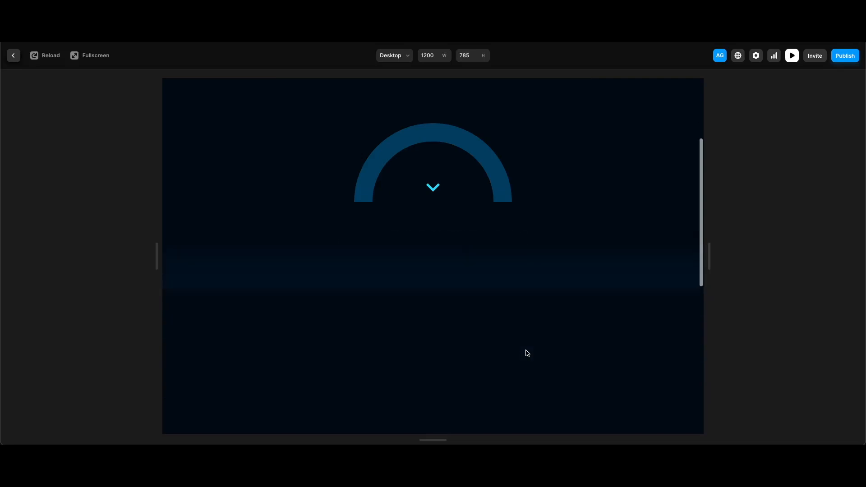
key("Escape")
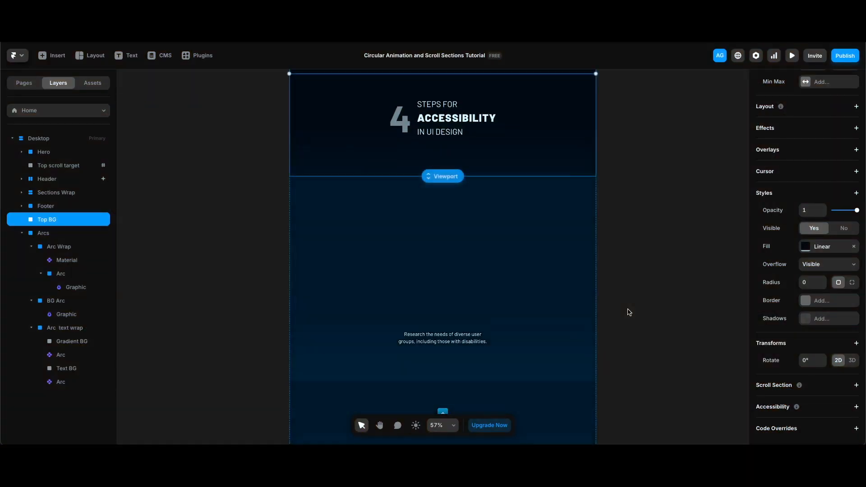
left_click(536, 297)
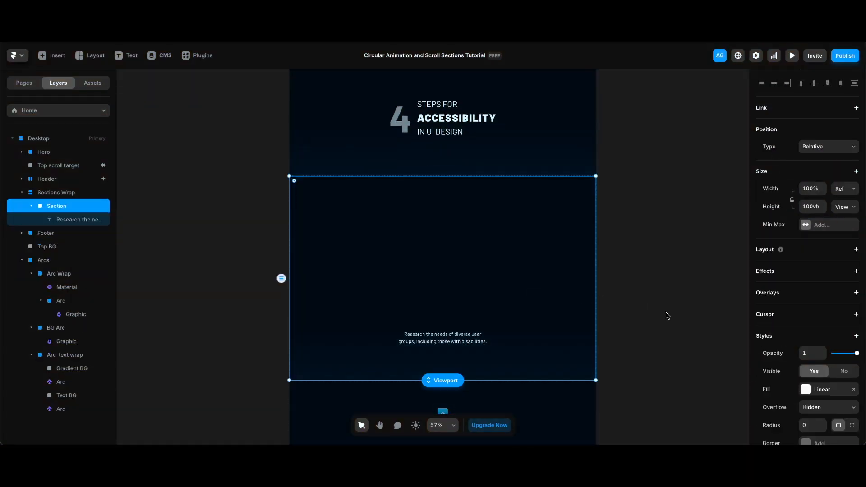
- Convert the Arcs layer into a component
scroll(668, 316, "down", 3)
left_click(579, 329)
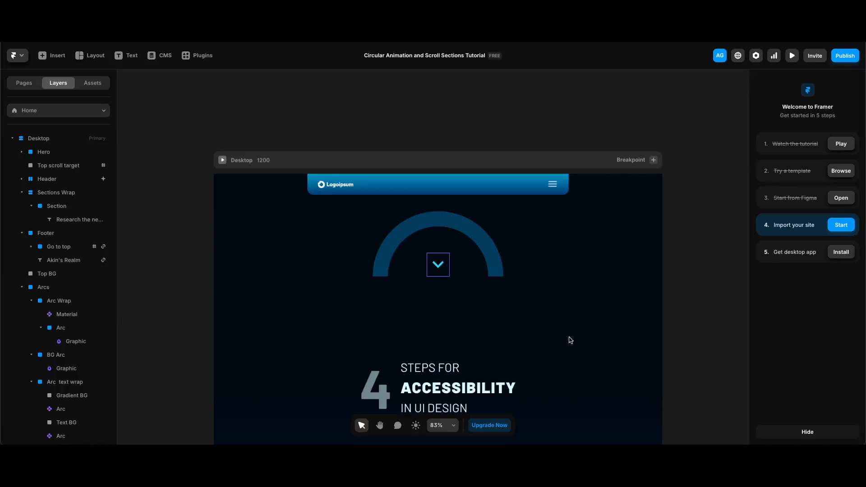
left_click(82, 288)
right_click(82, 289)
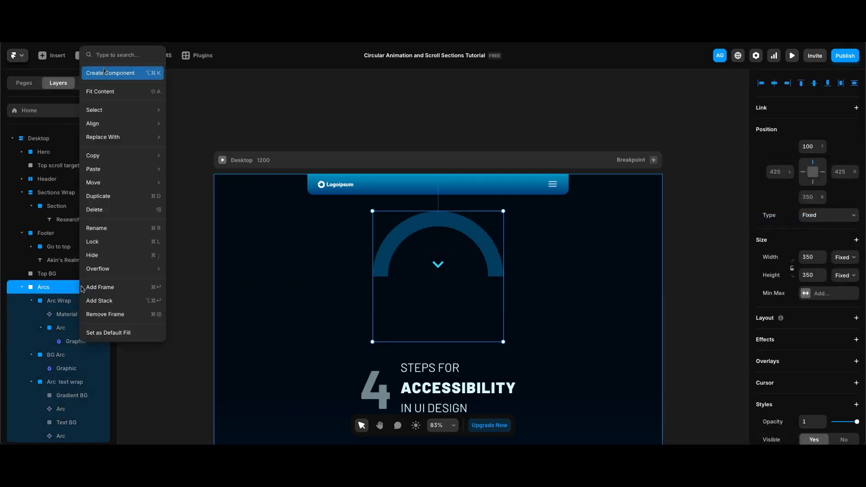
left_click(99, 73)
- Set the component's spring transition bounce to 0
left_click(457, 276)
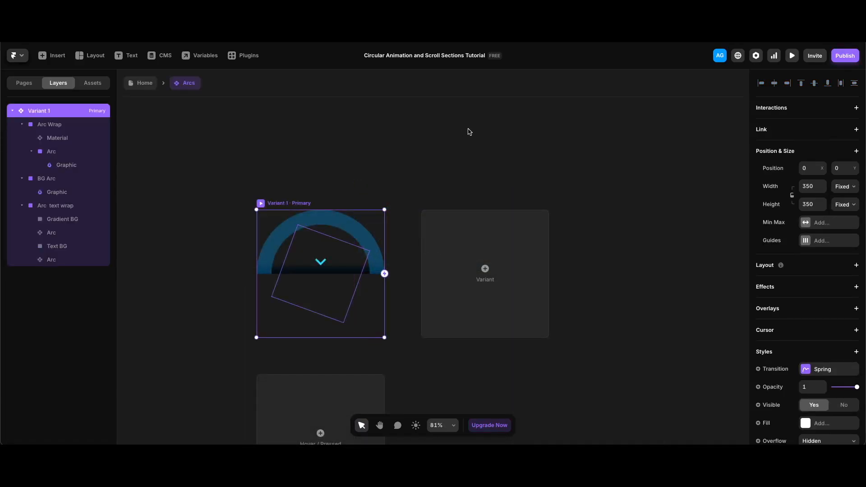
left_click(827, 372)
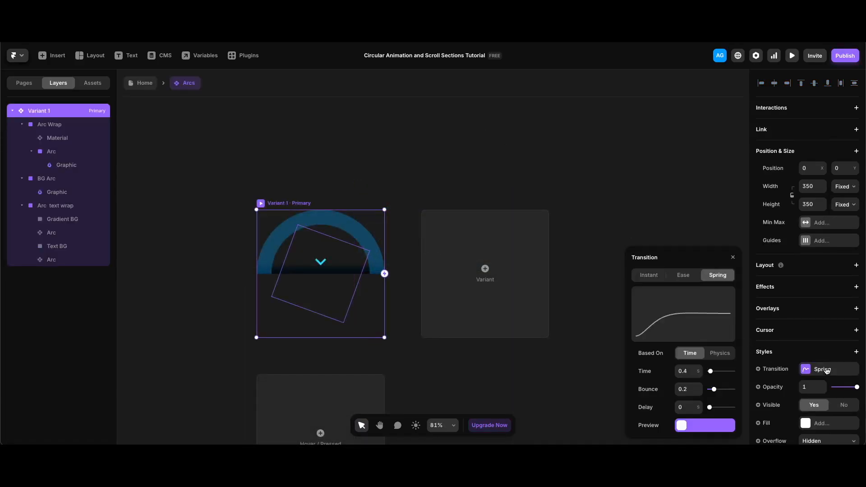
left_click_drag(714, 390, 709, 389)
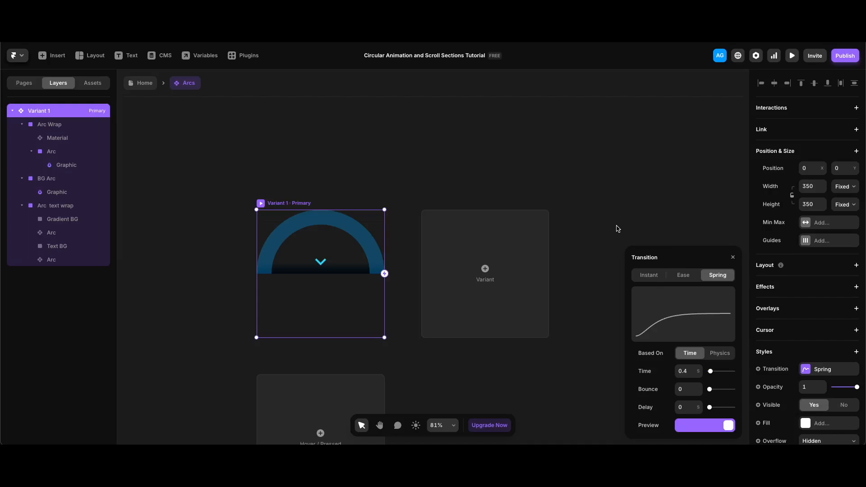
key("Escape")
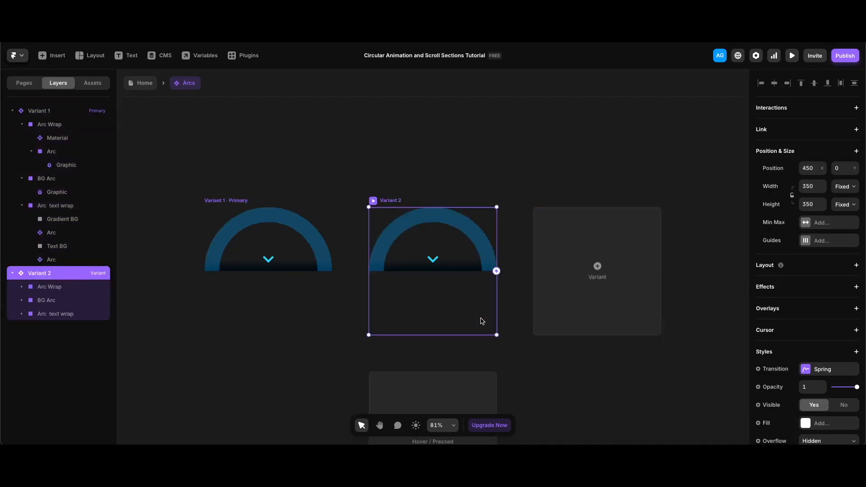
- In Variant 2, rotate the Arc inside Arc Wrap so the first segment of the progress arc fills
left_click(21, 286)
left_click(58, 318)
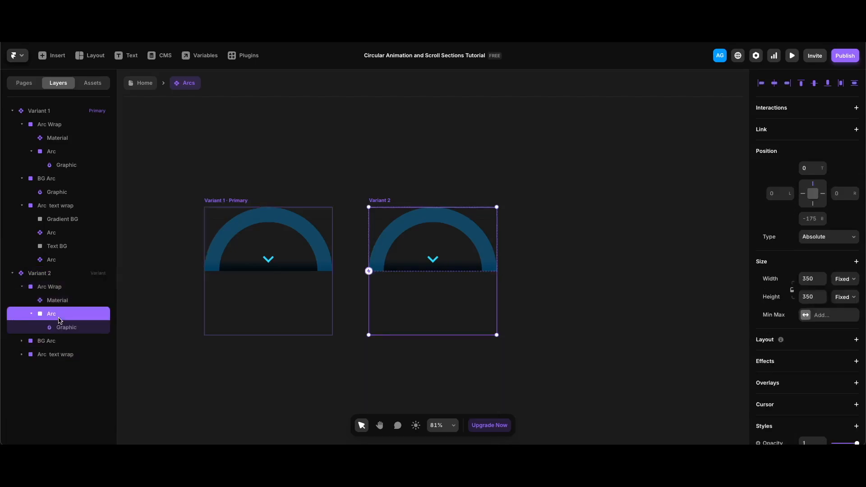
left_click_drag(499, 337, 433, 349)
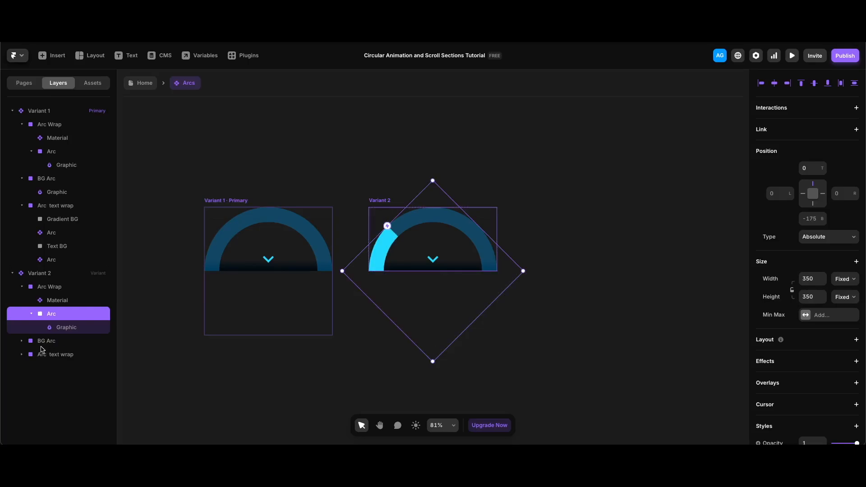
- In Variant 2, raise the first Arc layer in Arc text wrap to full opacity
left_click(22, 354)
left_click(67, 382)
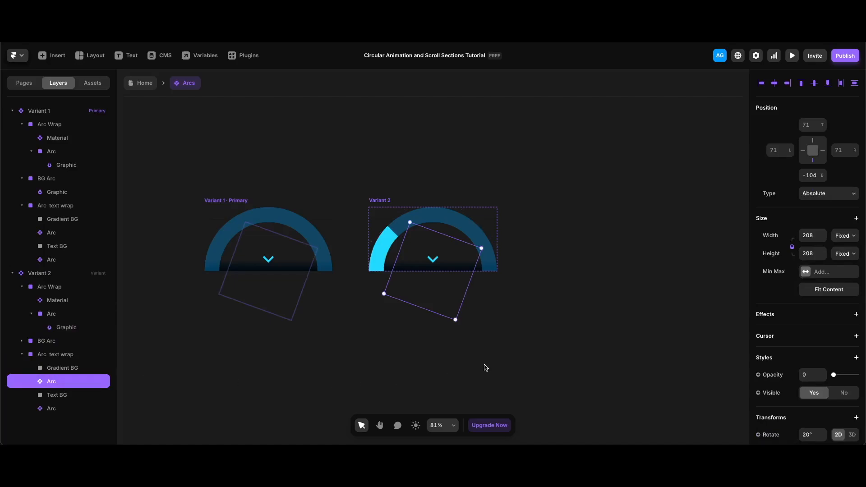
left_click_drag(834, 375, 857, 375)
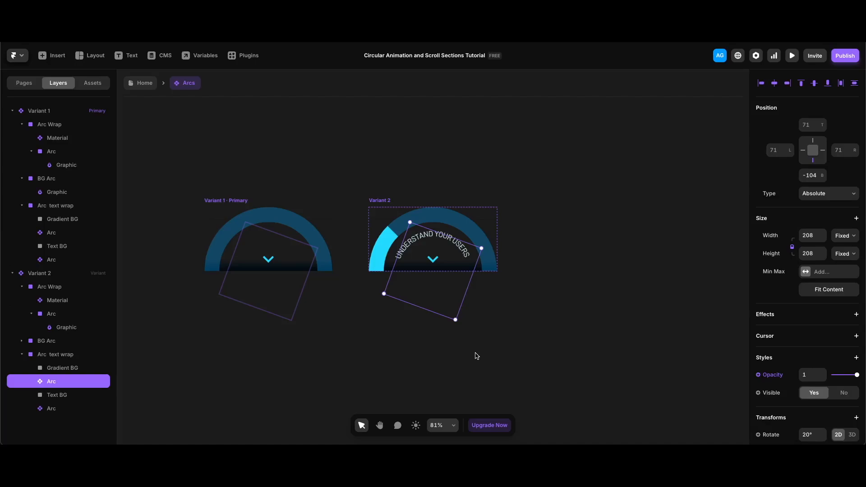
- Set the last Arc layer in Variant 2's Arc text wrap to 0.3 opacity
scroll(477, 356, "left", 1)
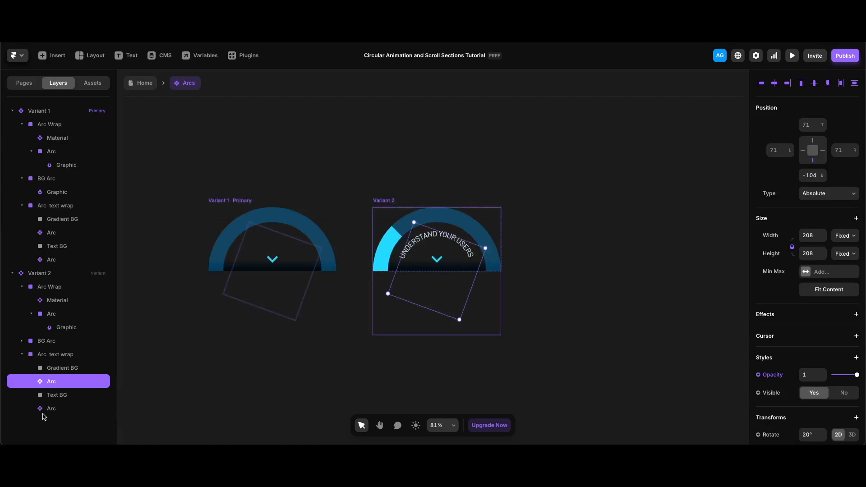
left_click(50, 409)
left_click(808, 377)
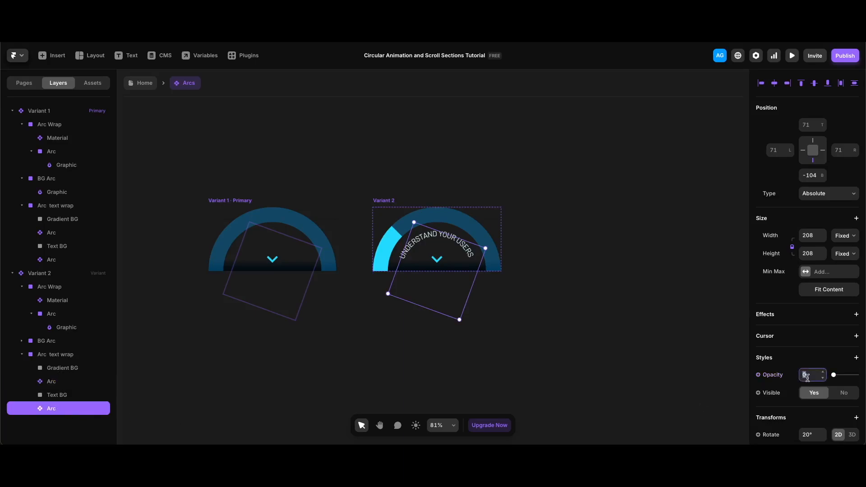
type(".3")
key("Return")
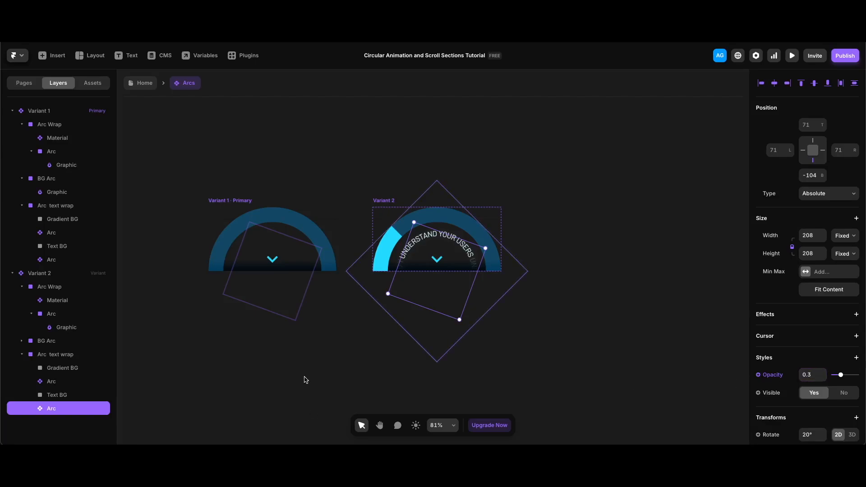
- Change Variant 2's Material icon to Groups
left_click(432, 258)
left_click(433, 260)
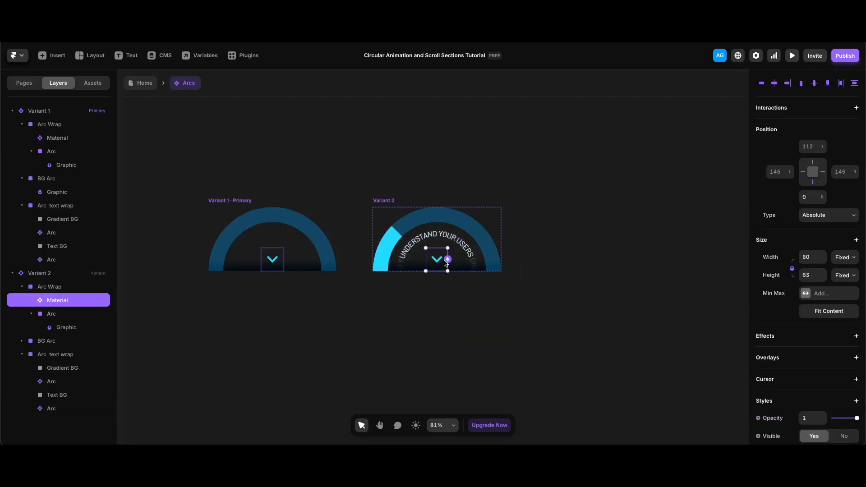
scroll(821, 378, "down", 4)
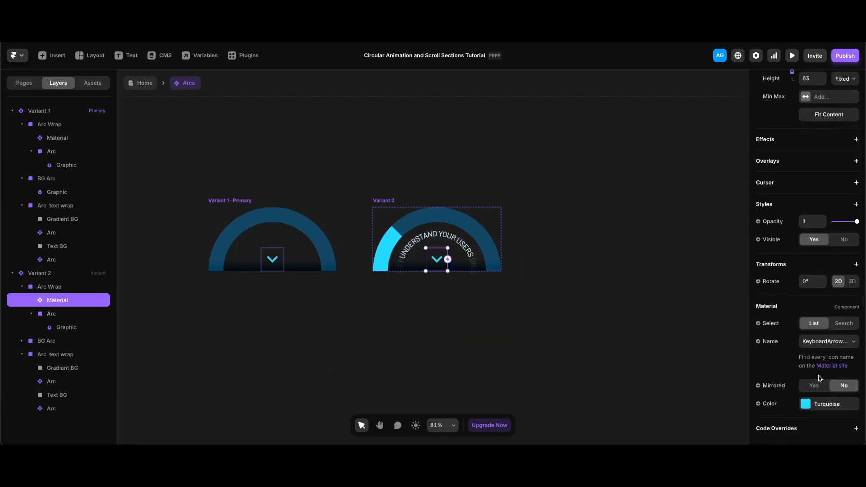
left_click(818, 343)
type("group")
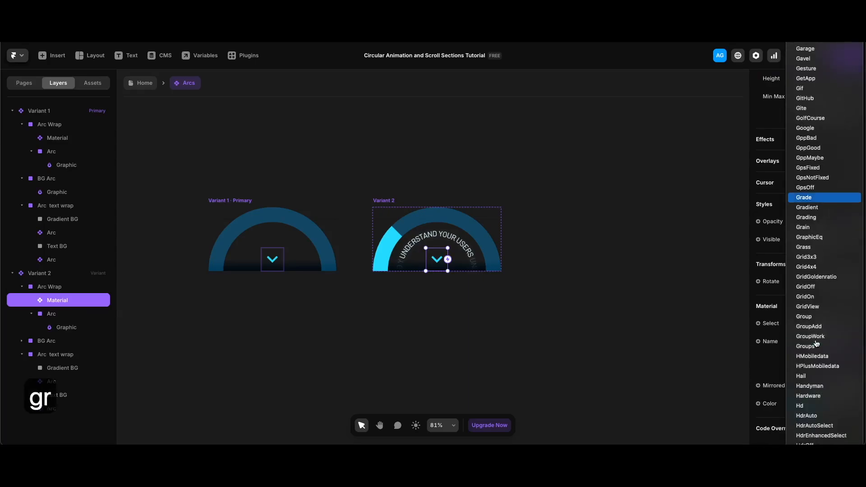
left_click(815, 350)
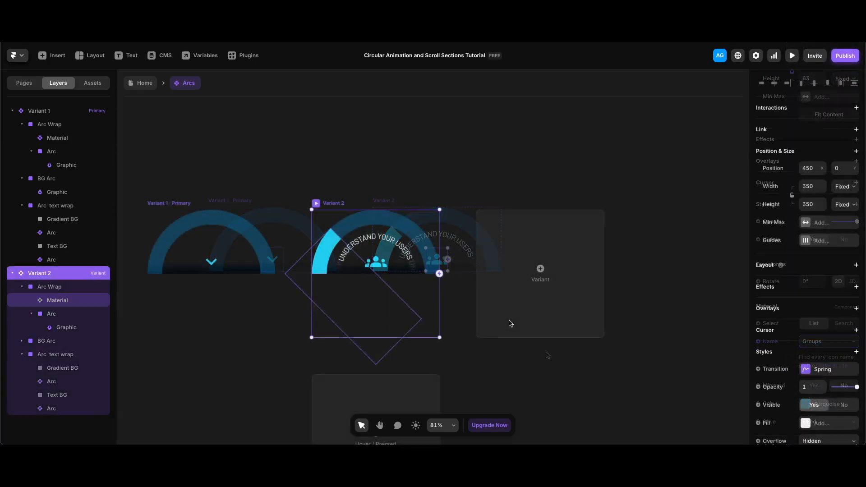
- Add a third variant and rotate its Arc Wrap arc so the second segment fills
left_click(510, 301)
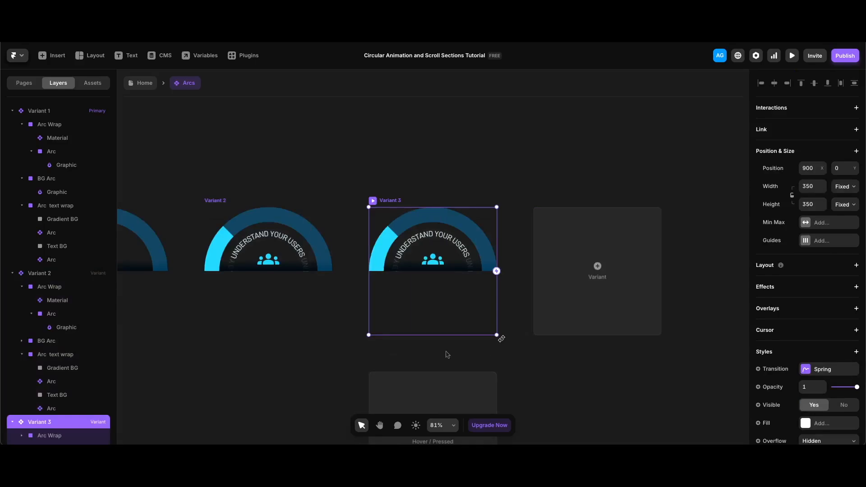
scroll(76, 385, "down", 1)
left_click(22, 405)
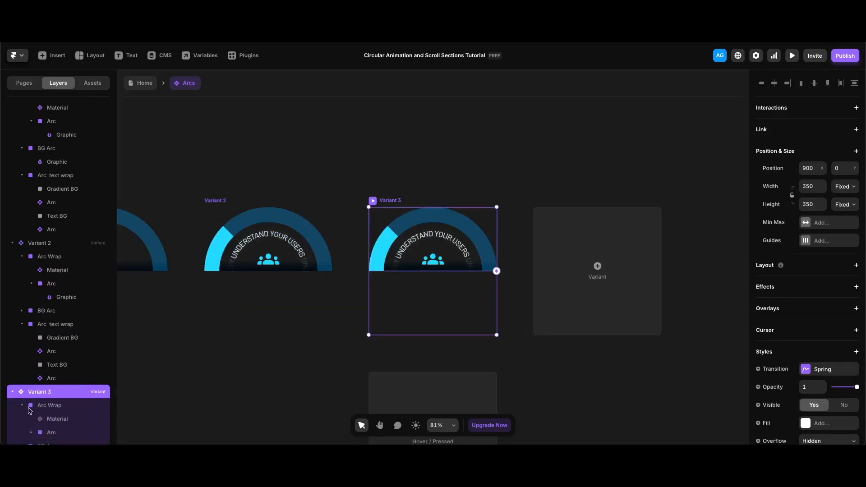
left_click(69, 432)
left_click_drag(435, 367, 362, 351)
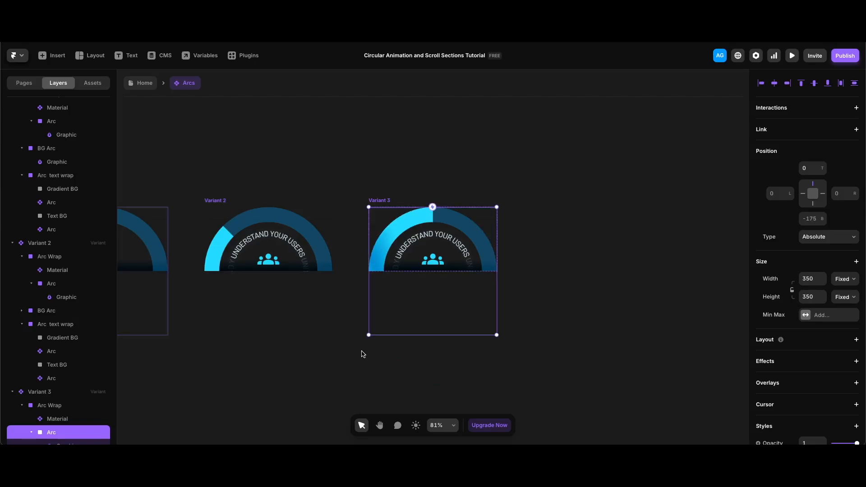
- Select both Arc text layers in Variant 3 and paste DESIGN FOR INCLUSIVITY as their content
scroll(68, 412, "down", 2)
left_click(21, 433)
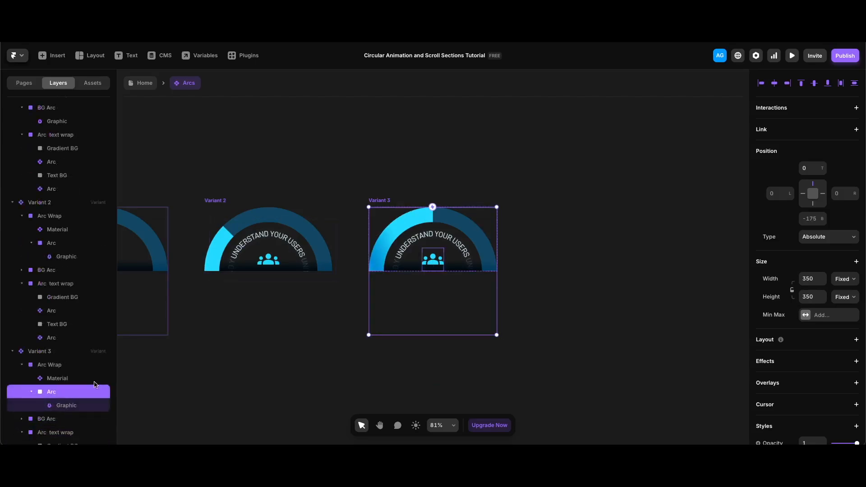
scroll(95, 382, "down", 2)
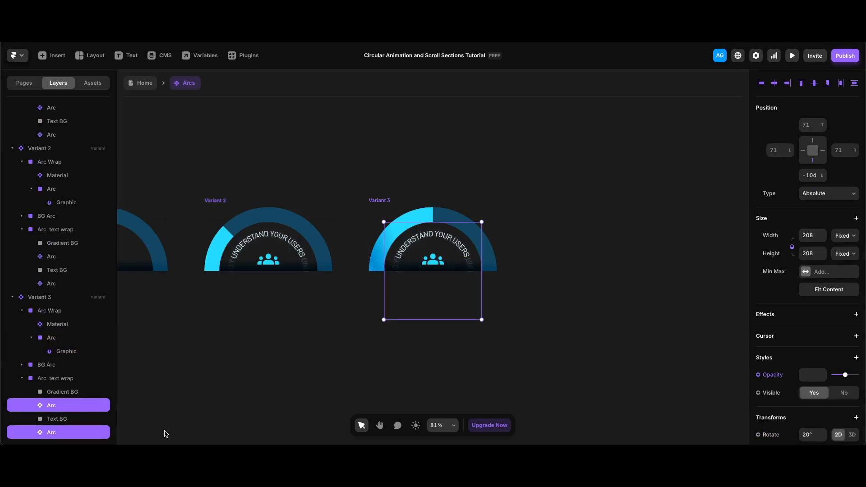
scroll(853, 319, "down", 5)
type("DESIGN FOR INCLUSIVITY")
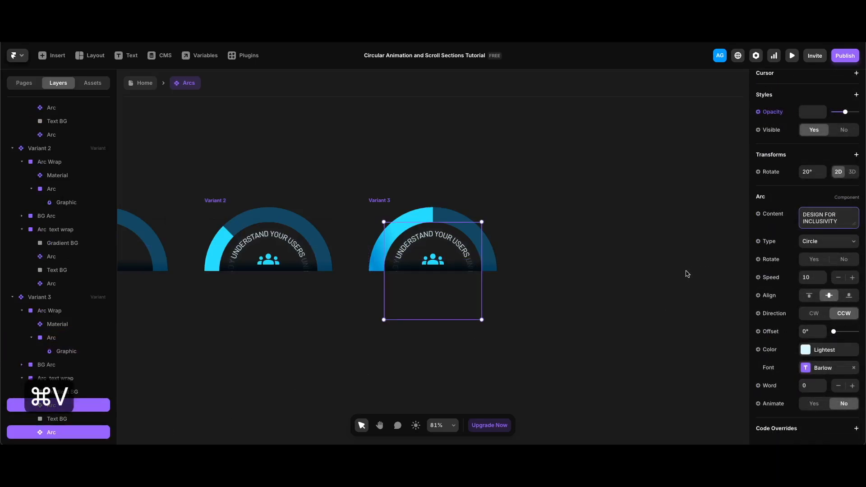
- Set both Arc text layers' rotation to 27°
left_click(831, 234)
left_click(811, 174)
type("27")
key("Return")
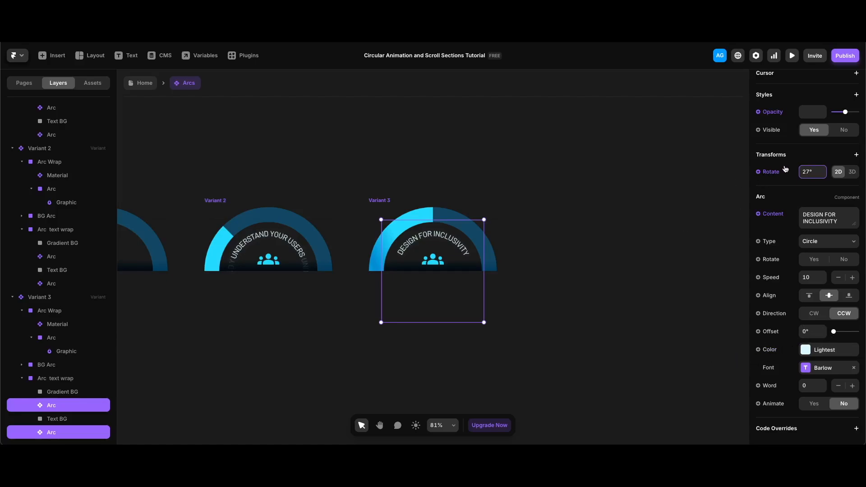
- Append a second DESIGN FOR INCLUSIVITY to the last Arc text layer's content in Variant 3
left_click(86, 437)
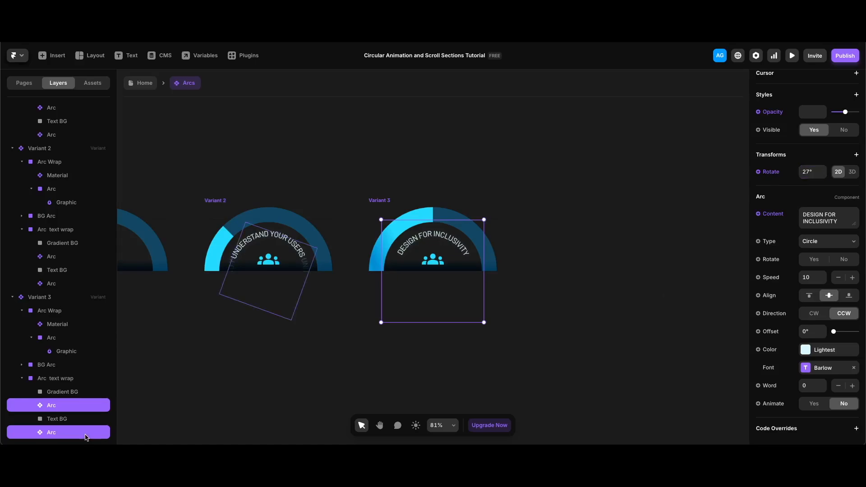
left_click(77, 433)
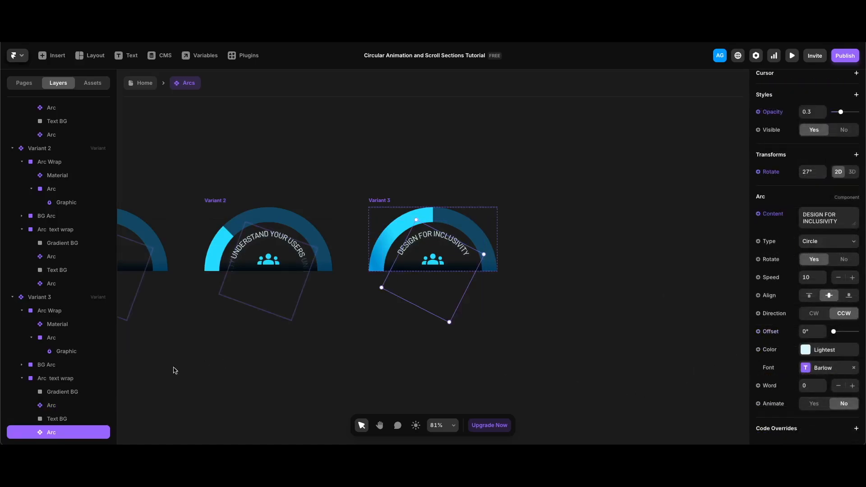
scroll(408, 347, "right", 1)
left_click(841, 222)
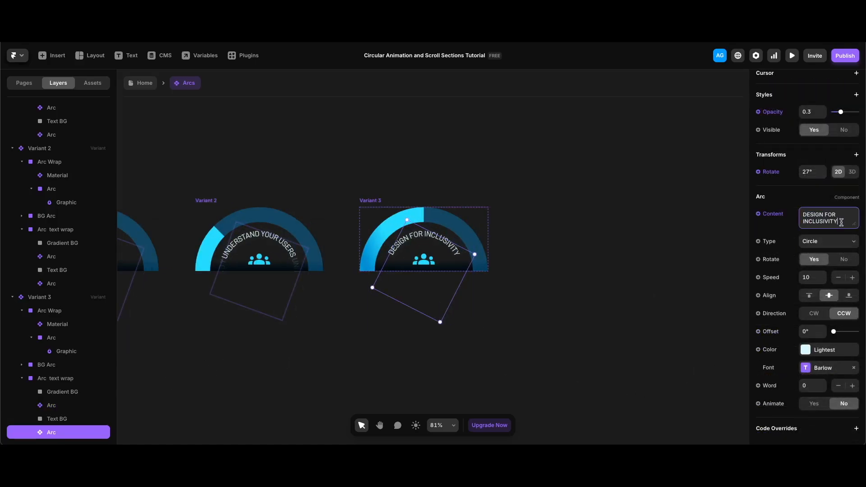
key("space")
type("DESIGN FOR INCLUSIVITY")
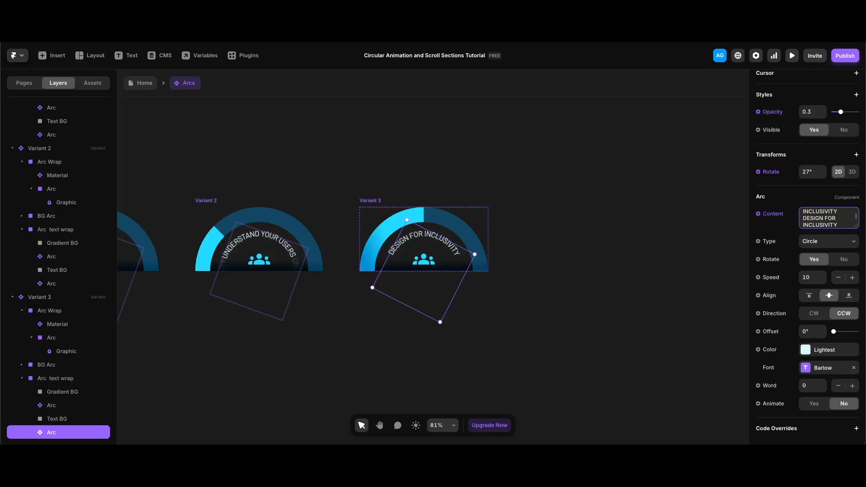
- Change Variant 3's Material icon to Palette
left_click(57, 324)
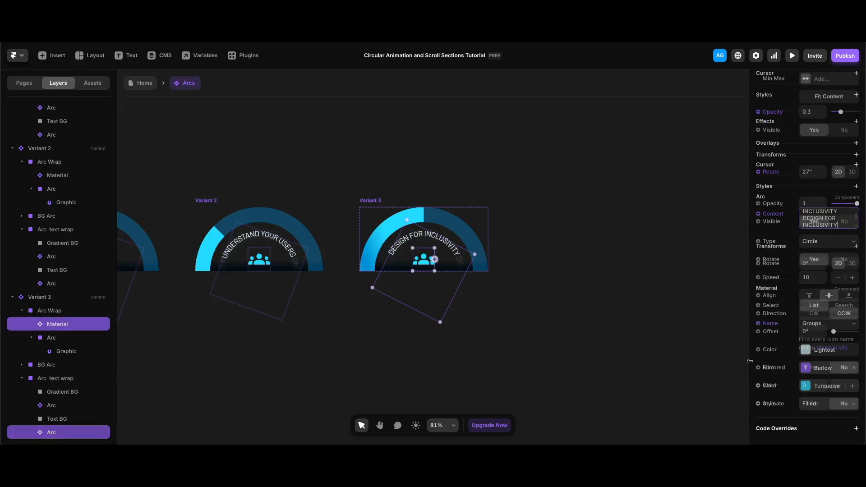
left_click(822, 325)
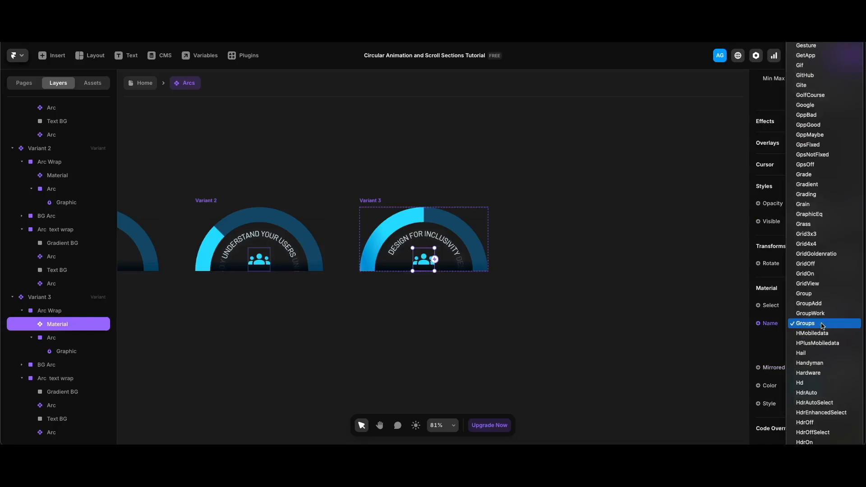
type("pale")
key("Return")
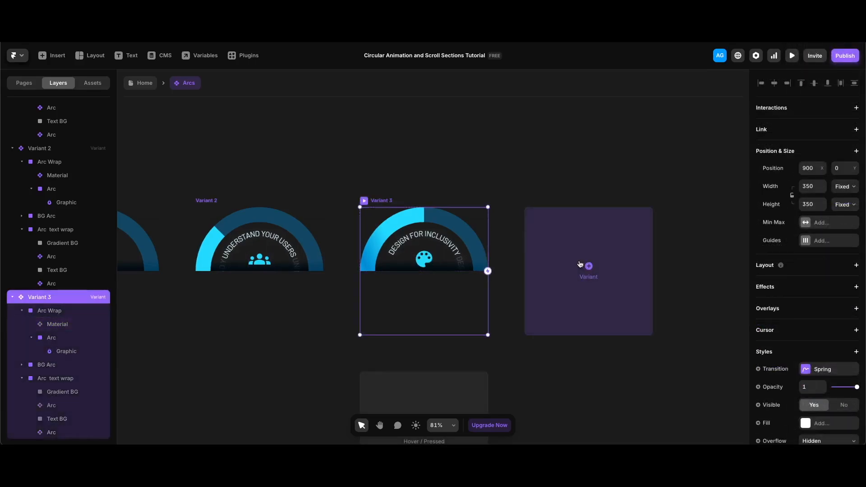
- Add a fourth variant and rotate its Arc Wrap arc so the third segment fills
left_click(579, 265)
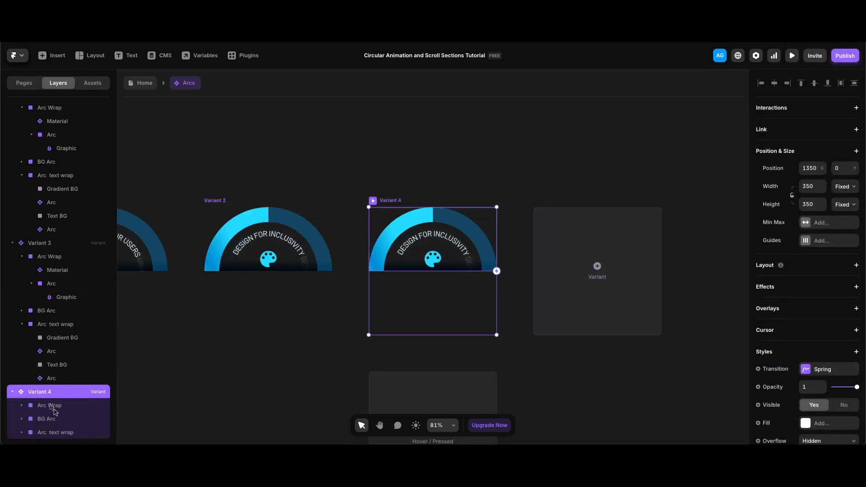
left_click(35, 406)
scroll(36, 408, "down", 2)
left_click(53, 405)
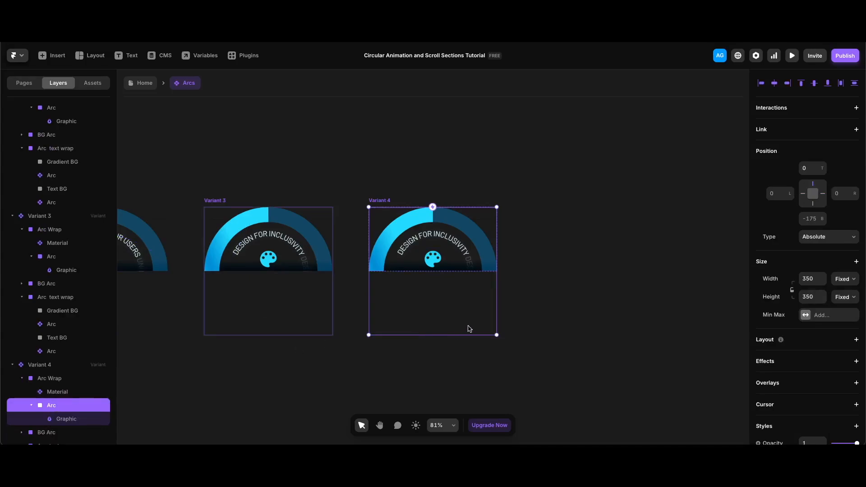
left_click_drag(509, 349, 446, 339)
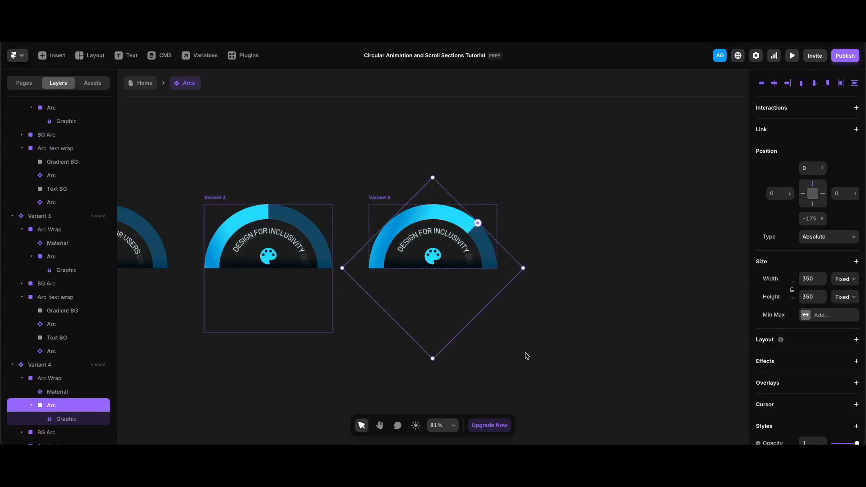
- Set both Arc text layers in Variant 4 to the content TEST ACCESSIBILITY and a rotation of 38°
scroll(59, 383, "down", 5)
left_click(54, 405)
left_click(104, 427, "shift")
scroll(826, 213, "down", 6)
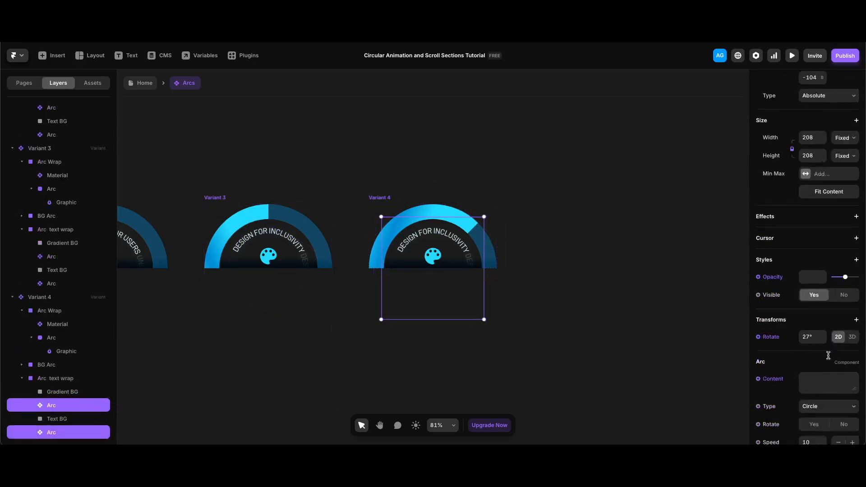
type("TEST ACCESSIBILITY")
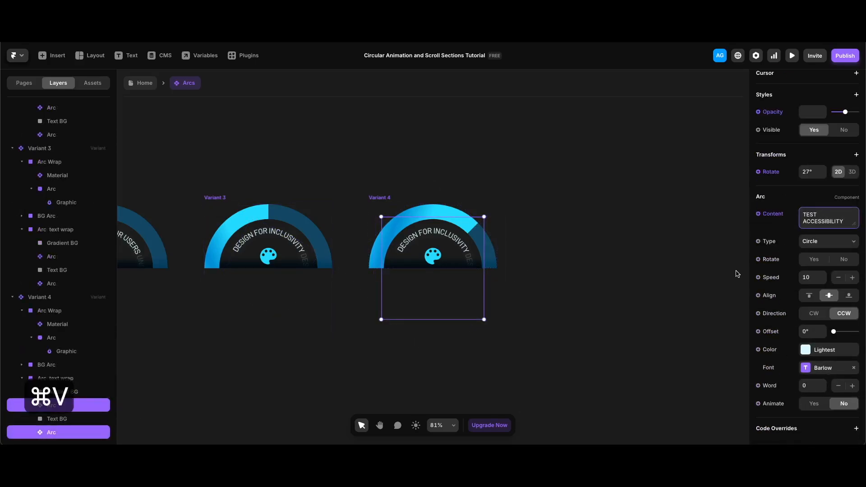
left_click(814, 171)
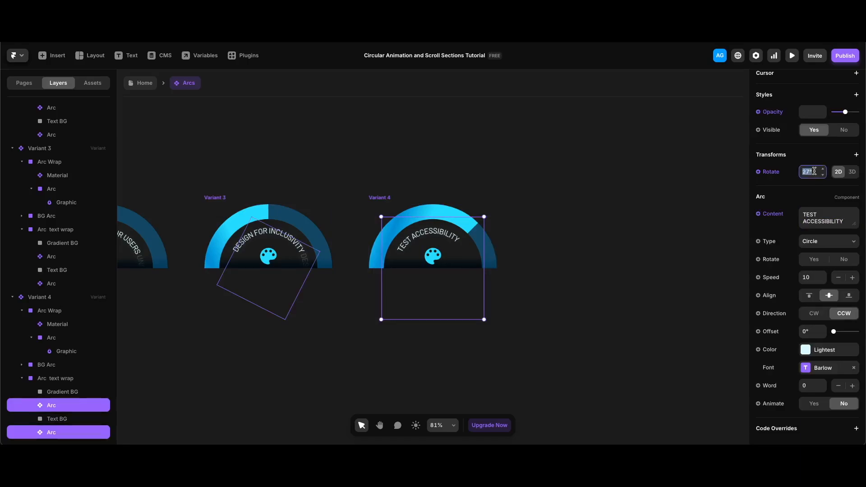
type("38")
key("Return")
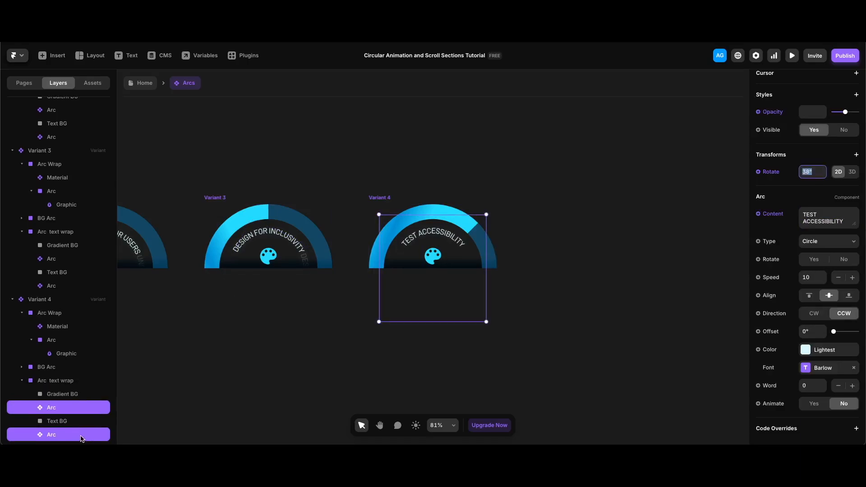
- Append a second TEST ACCESSIBILITY to the last Arc text layer's content in Variant 4
left_click(81, 435)
scroll(781, 329, "down", 5)
left_click(845, 220)
key("super+c")
key("Right")
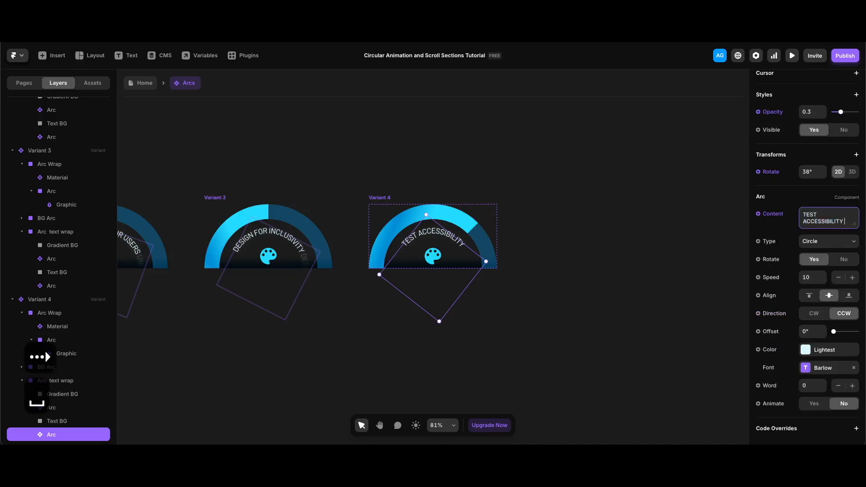
key("super+v")
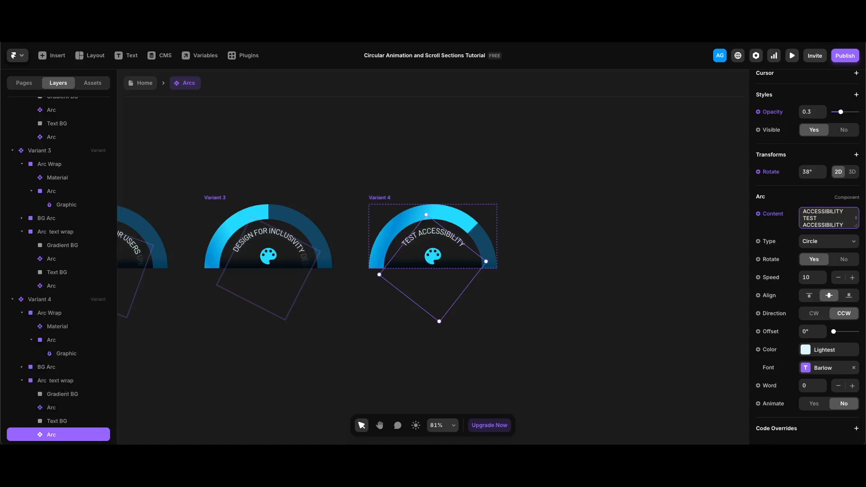
- Change Variant 4's Material icon to Laptop
left_click(433, 256)
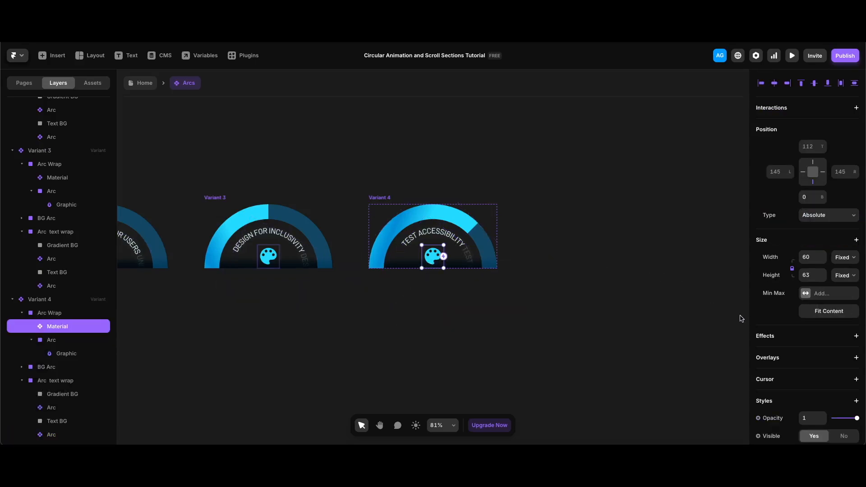
scroll(848, 389, "down", 5)
left_click(826, 329)
type("laptop")
key("Return")
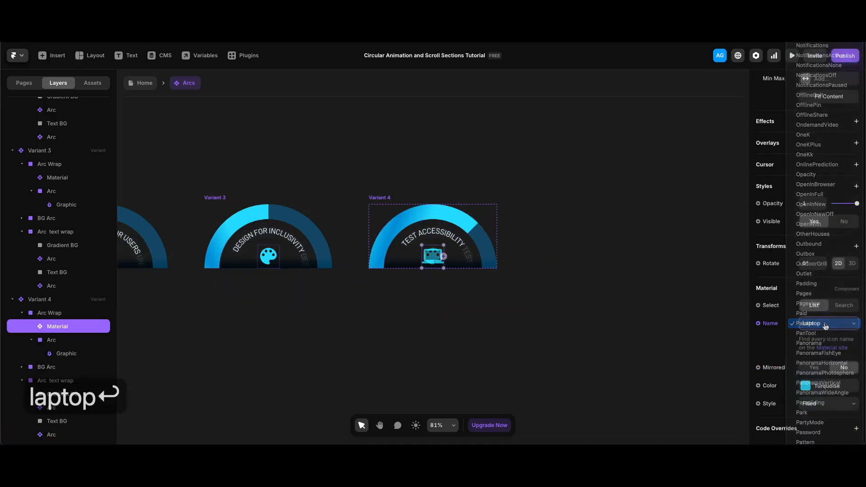
- Add a fifth variant and rotate its Arc Wrap arc so the fourth segment fills
left_click(415, 206)
left_click(597, 270)
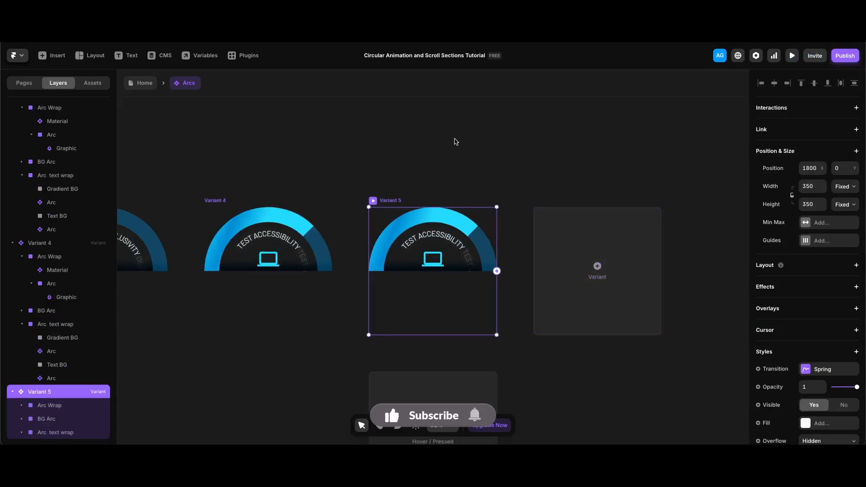
left_click(40, 406)
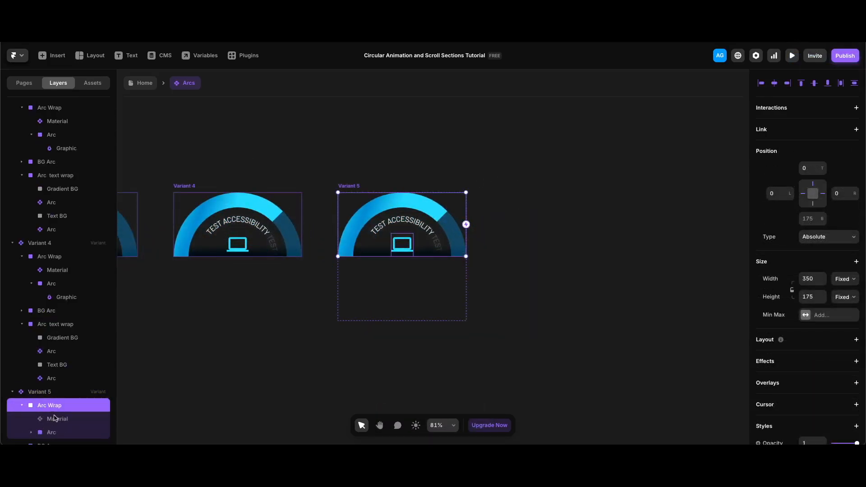
scroll(55, 411, "down", 1)
left_click(52, 406)
left_click_drag(398, 362, 350, 319)
left_click(364, 338)
- Set both Arc text layers in Variant 5 to the content ADAPT & UPGRADE and a rotation of 44°
scroll(73, 409, "down", 2)
left_click(72, 407)
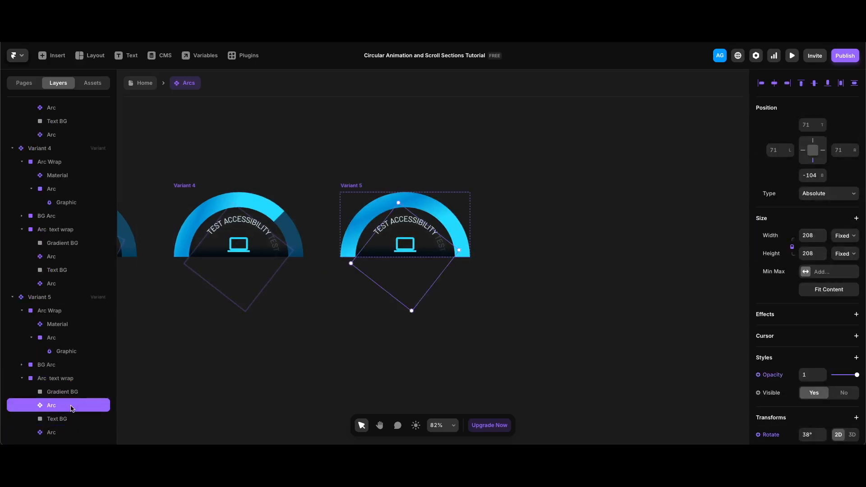
left_click(59, 433, "shift")
left_click(819, 216)
type("ADAPT & UPGRADE")
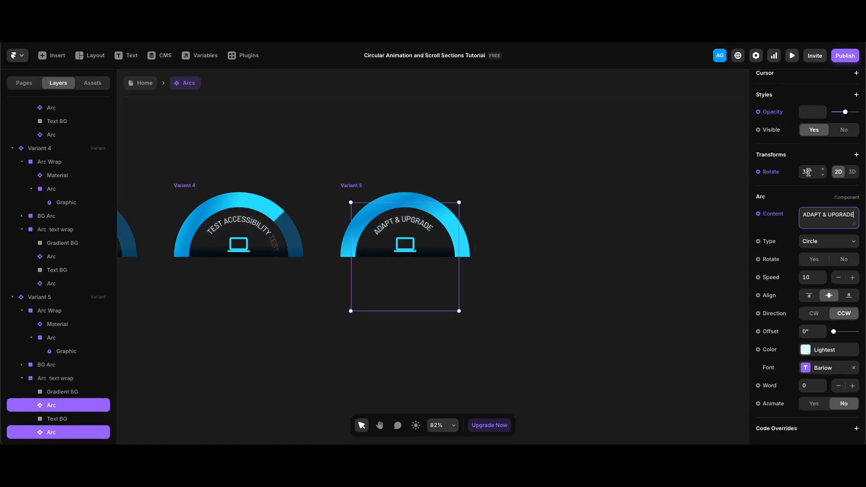
left_click(812, 174)
type("44")
scroll(808, 362, "down", 5)
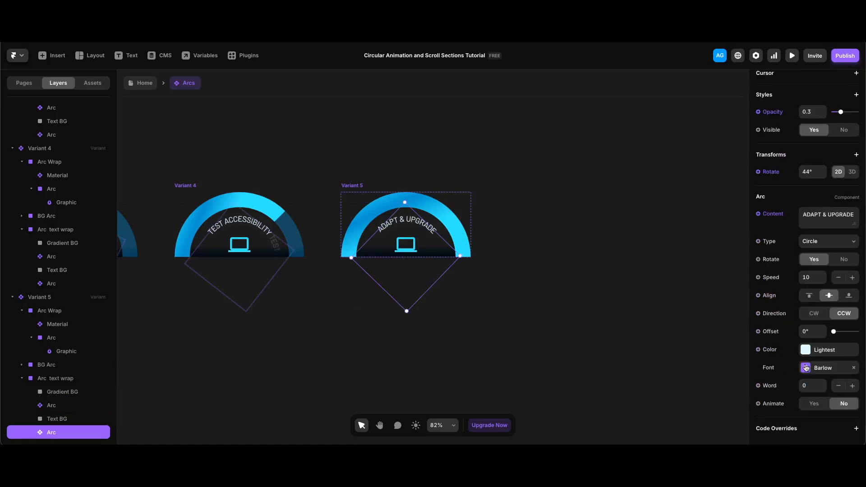
- Append a second ADAPT & UPGRADE to the last Arc text layer's content in Variant 5
left_click(808, 210)
type("ADAPT & UPGRADE")
type("ADAPT & UPGRADE")
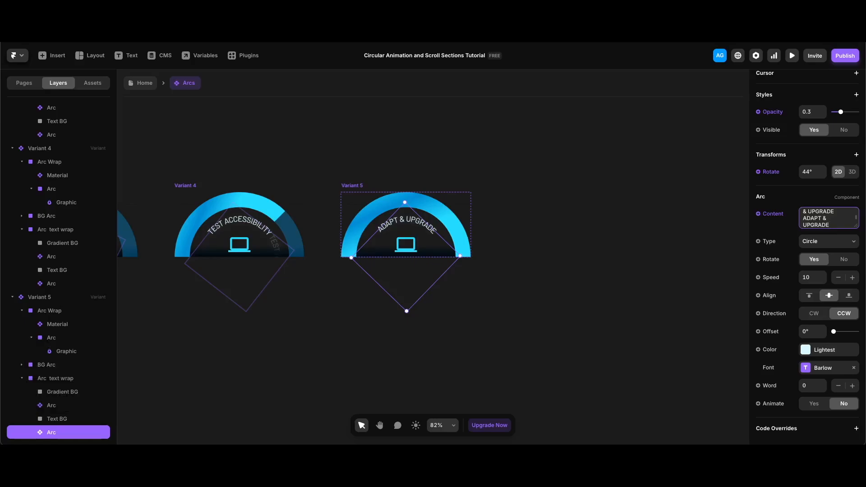
- Change Variant 5's Material icon to Refresh
left_click(406, 244)
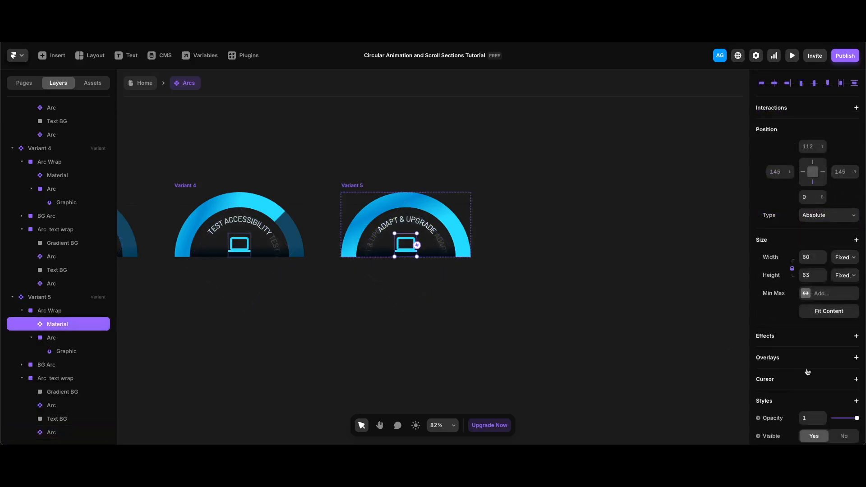
scroll(808, 370, "down", 5)
left_click(827, 324)
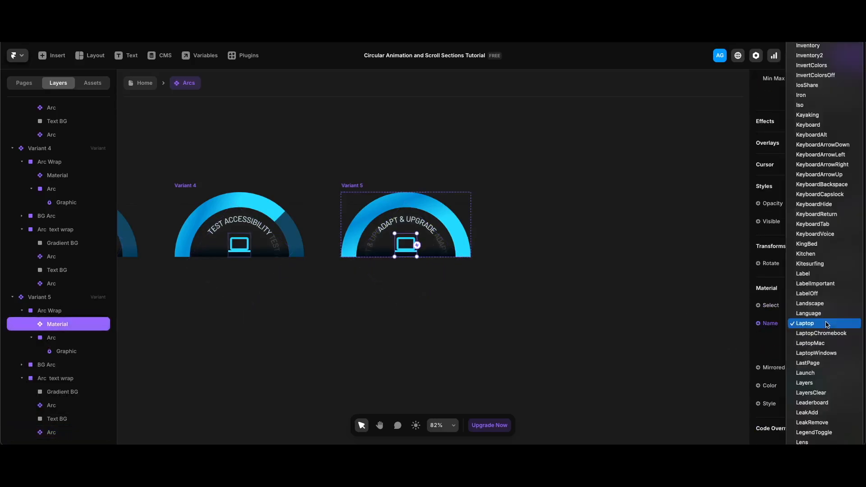
type("refre")
key("Return")
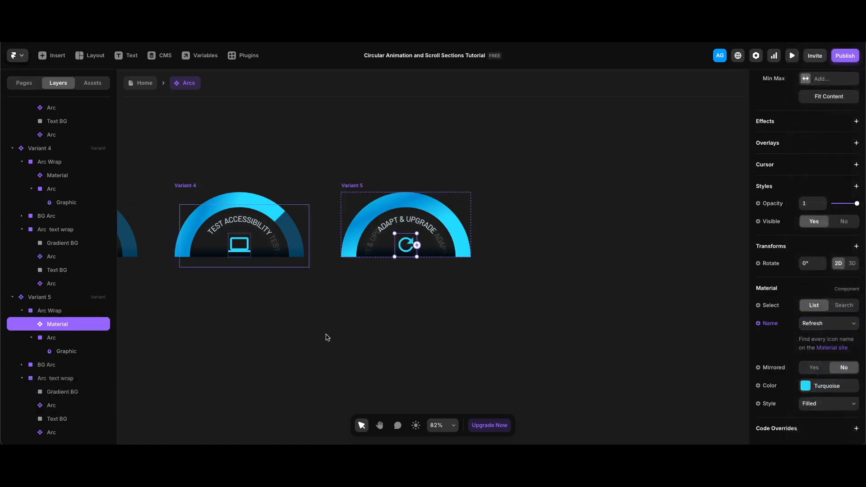
- Return to the Home page and set the Arcs component's top offset to 100
double_click(338, 349)
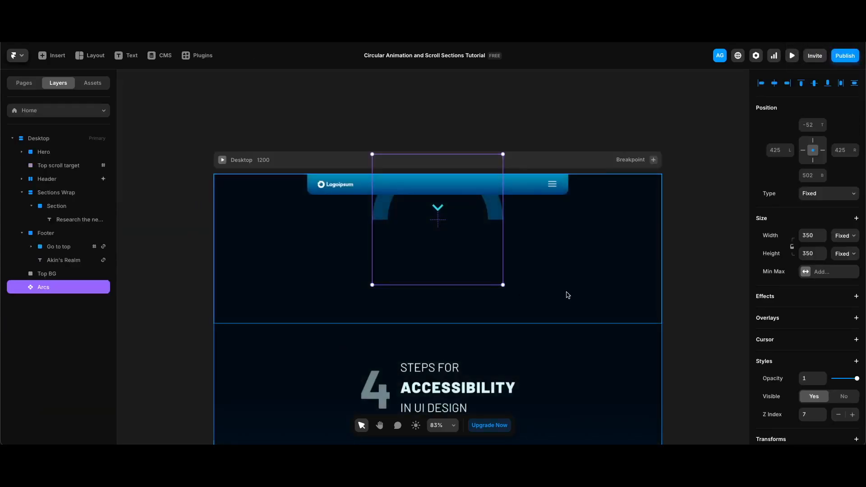
scroll(564, 295, "down", 5)
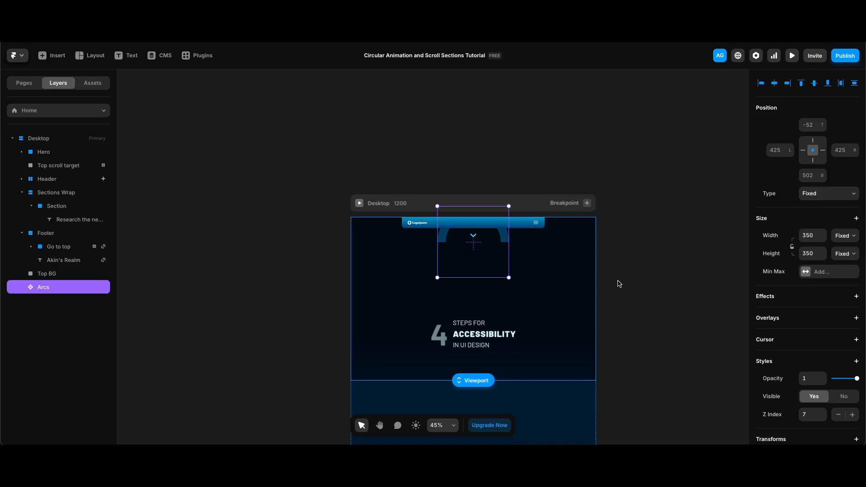
left_click(815, 125)
type("100")
key("Return")
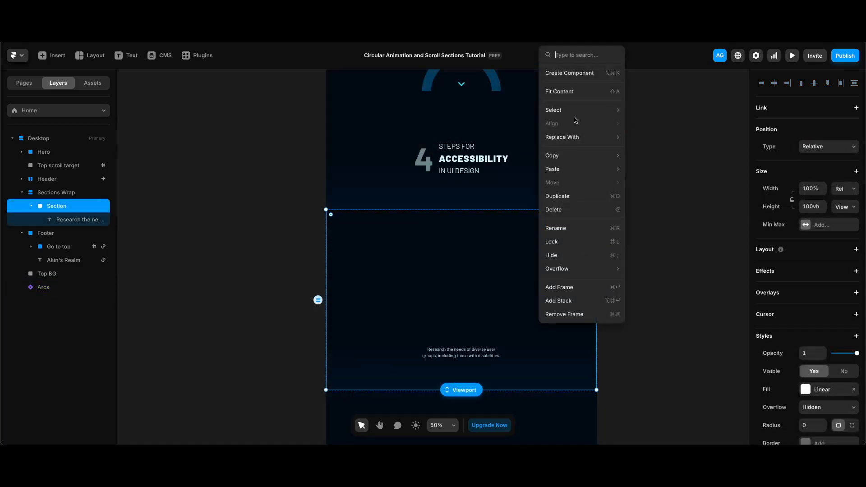
- Convert the Section frame inside Sections Wrap into a component
left_click(580, 73)
left_click(464, 276)
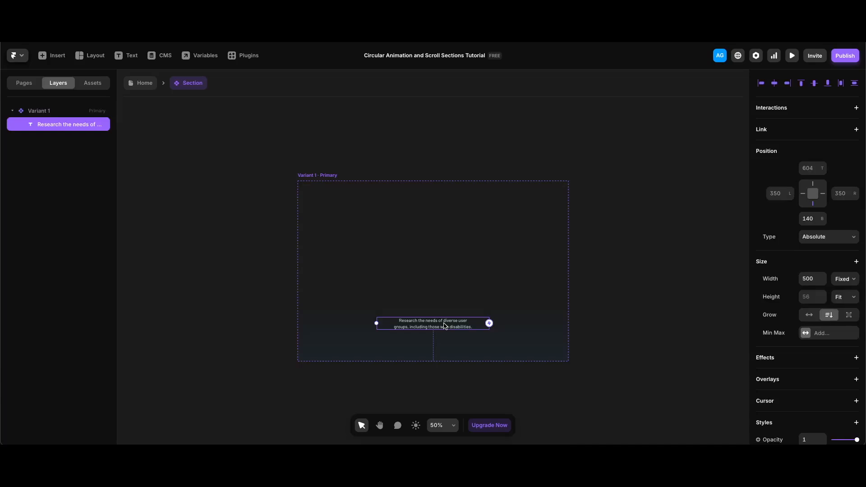
- Turn the Section component's text content into a Text variable
scroll(813, 343, "down", 5)
left_click(779, 326)
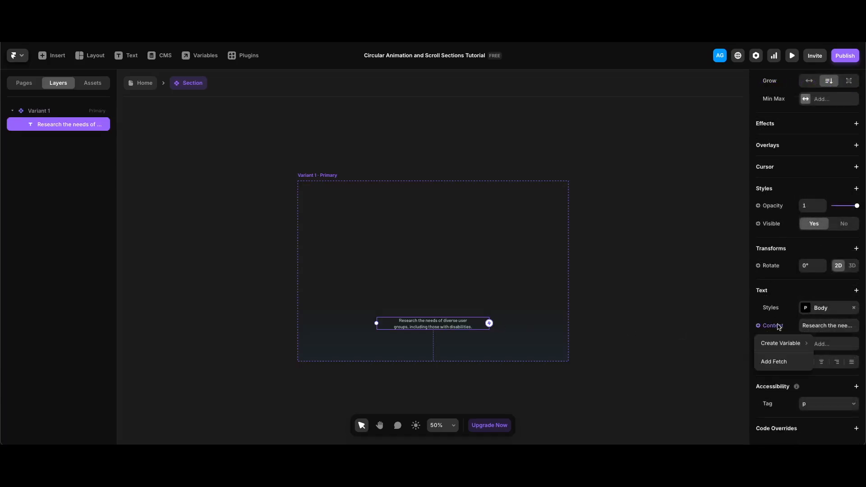
mouse_move(781, 342)
left_click(712, 356)
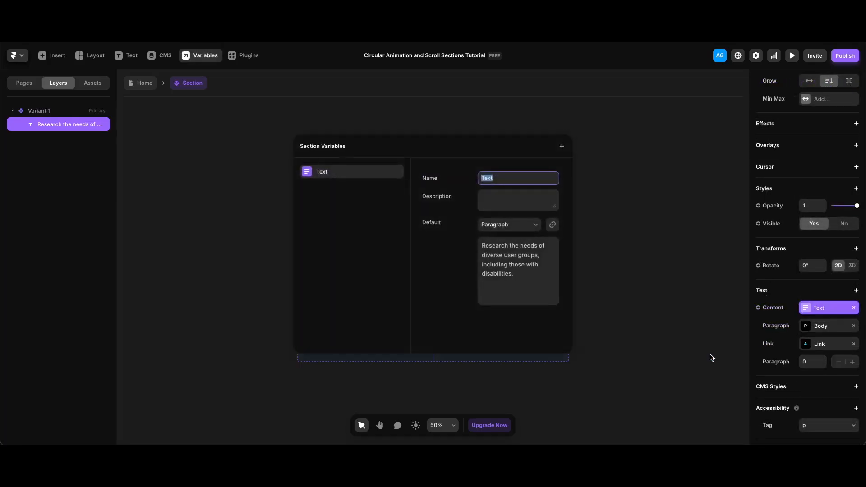
left_click(646, 252)
key("Escape")
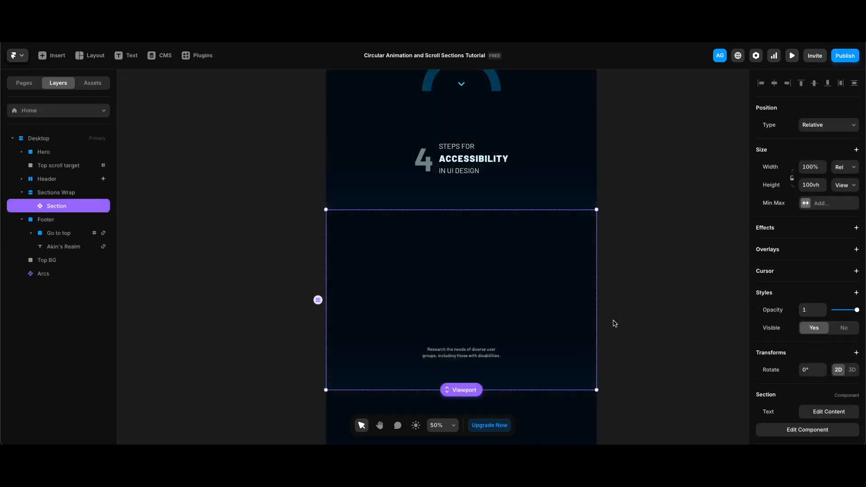
- Duplicate the Section and paste the second step's text into the copy's content
left_click(619, 286)
left_click(516, 282)
key("super+d")
scroll(470, 296, "down", 5)
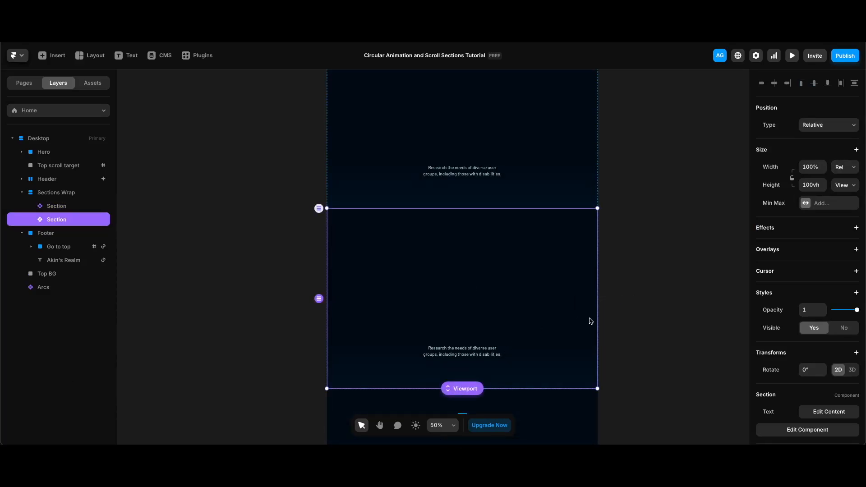
scroll(832, 358, "down", 2)
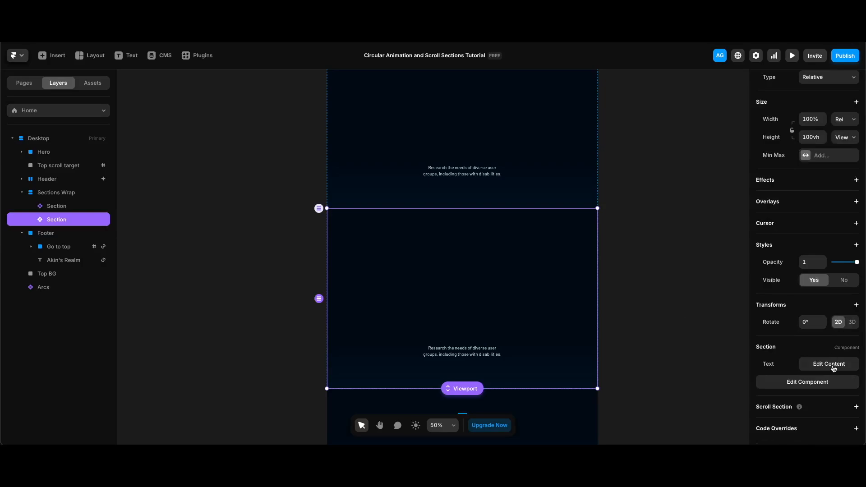
left_click(832, 364)
triple_click(687, 393)
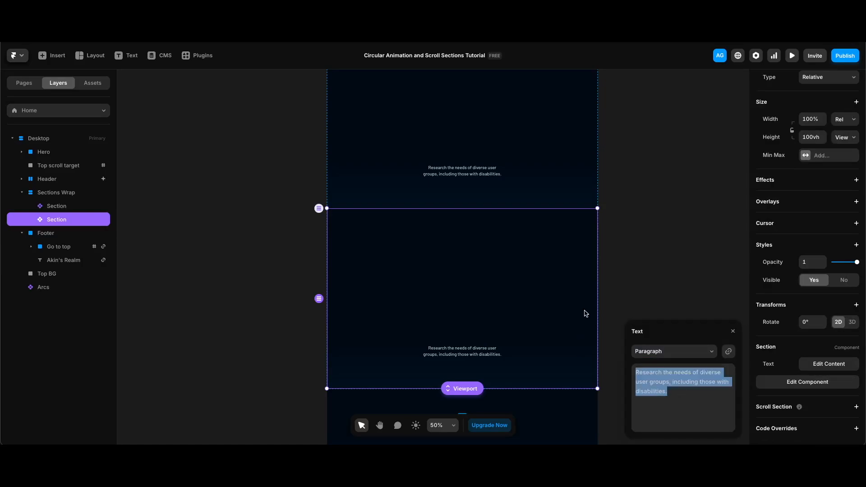
type("Use accessible color palettes, readable fonts, and intuitive navigation.")
left_click(672, 243)
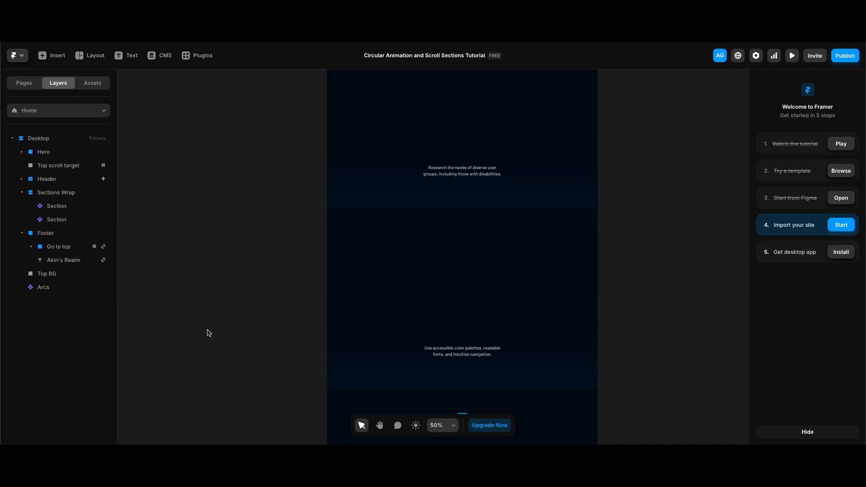
- Duplicate the Section twice more, pasting the third and fourth step texts into the copies' content
scroll(545, 218, "down", 3)
left_click(545, 218)
key("super+d")
left_click(828, 364)
type("Test your design using accessibility tools and real user feedback.")
key("super+d")
left_click(829, 364)
left_click_drag(667, 392, 615, 319)
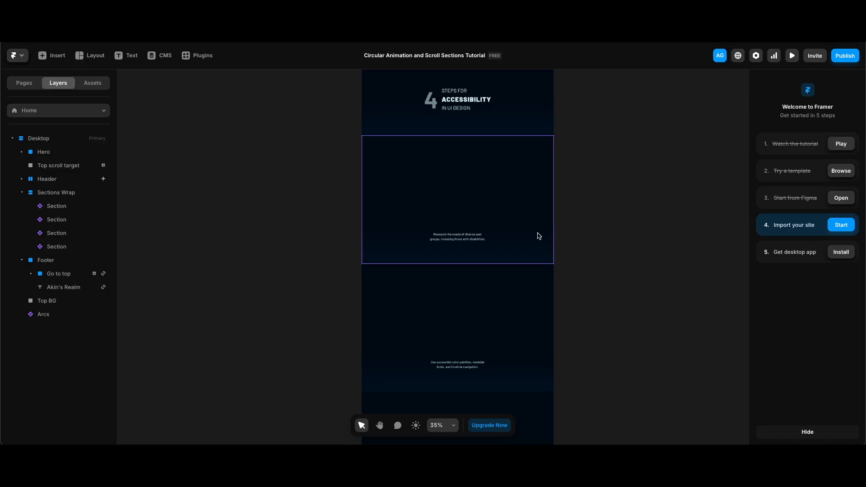
- Add a Scroll Section to the first Section and name it 2
left_click(528, 221)
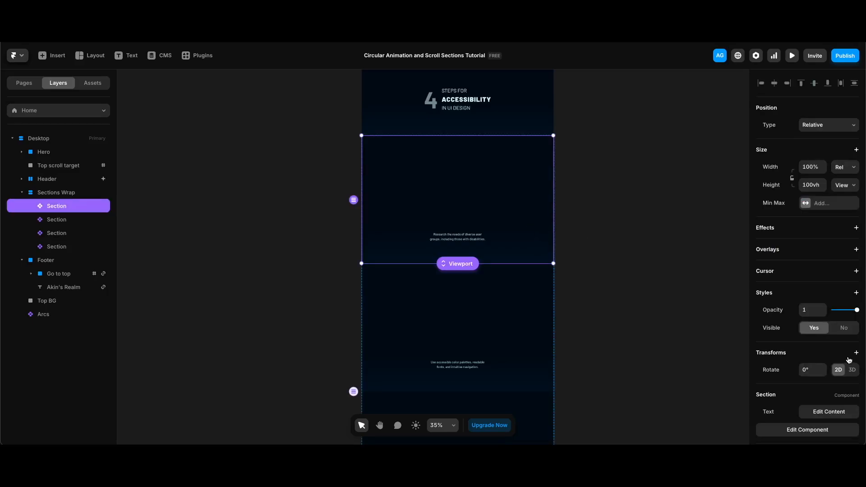
scroll(846, 363, "down", 2)
left_click(817, 409)
left_click(826, 424)
type("2")
key("Return")
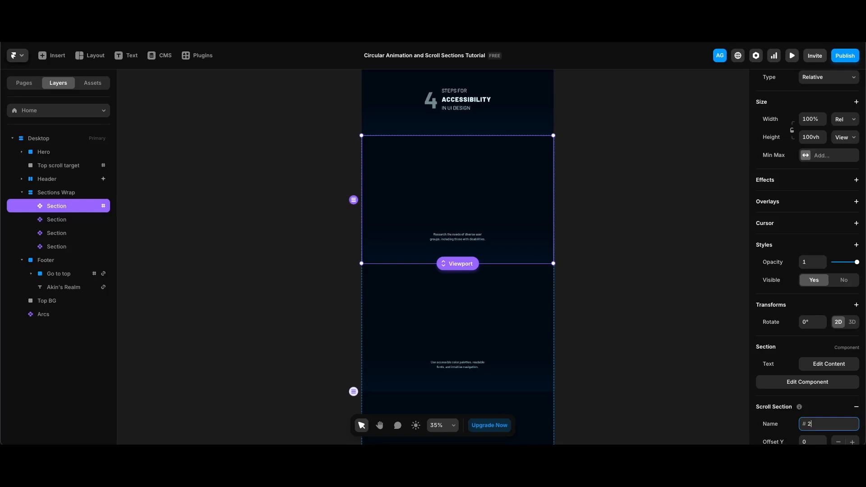
- Name the second Section's scroll section 3
left_click(56, 219)
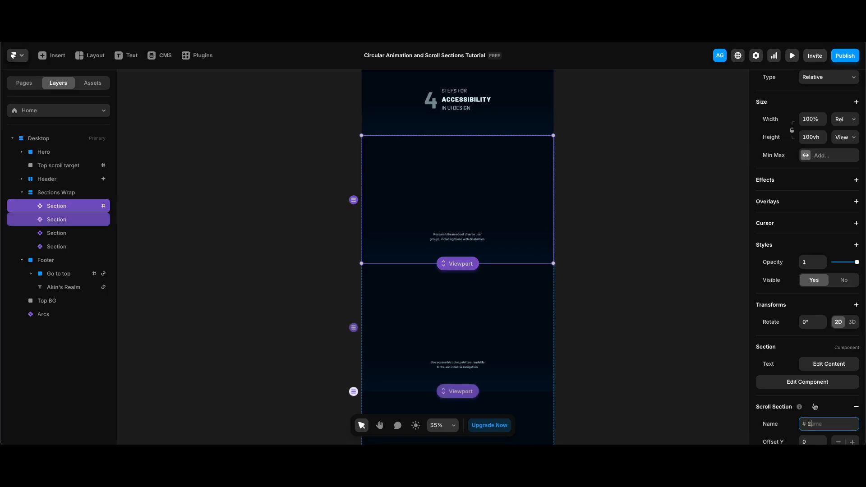
left_click(829, 424)
type("3")
key("Return")
scroll(589, 304, "down", 5)
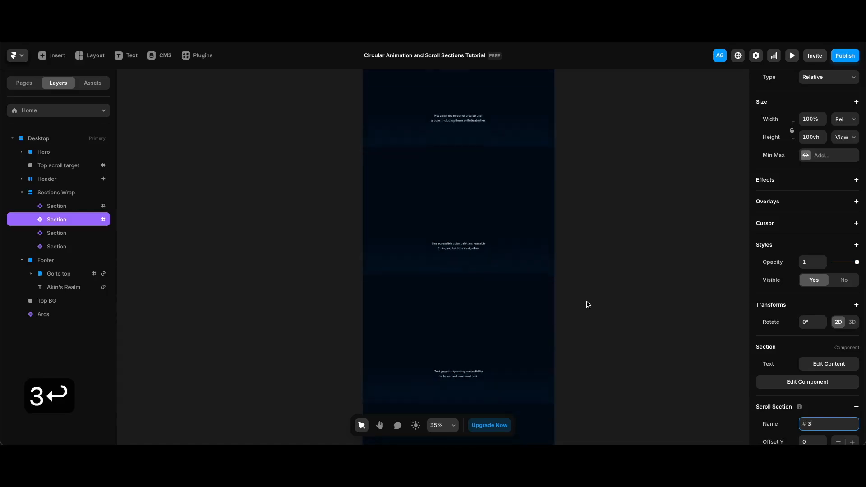
- Add scroll sections named 4 and 5 to the third and fourth Sections
left_click(519, 239)
left_click(811, 409)
left_click(812, 423)
type("4")
key("Return")
left_click(519, 325)
left_click(820, 422)
type("5")
key("Return")
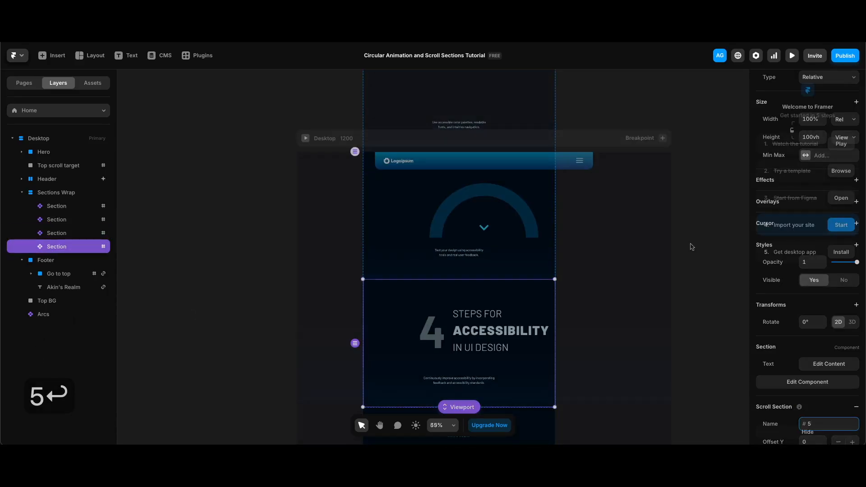
left_click(690, 247)
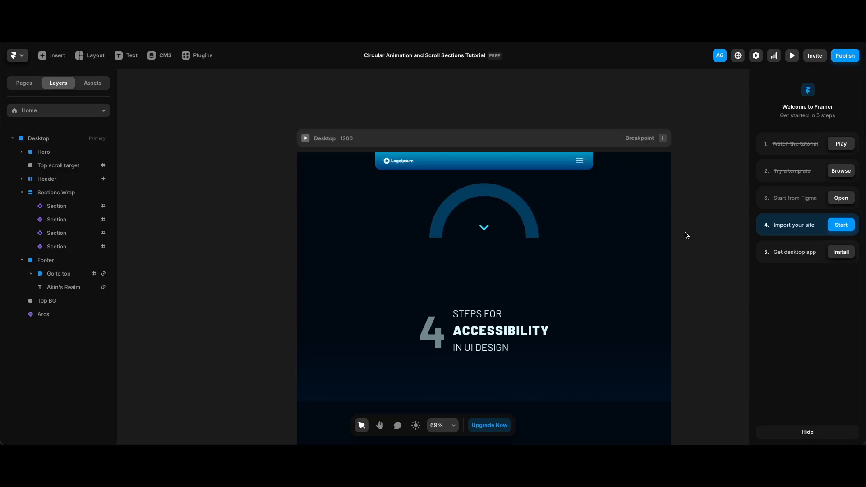
- Select the Arcs component and add a Scroll Variant effect triggered by Section in View at the viewport middle
left_click(499, 213)
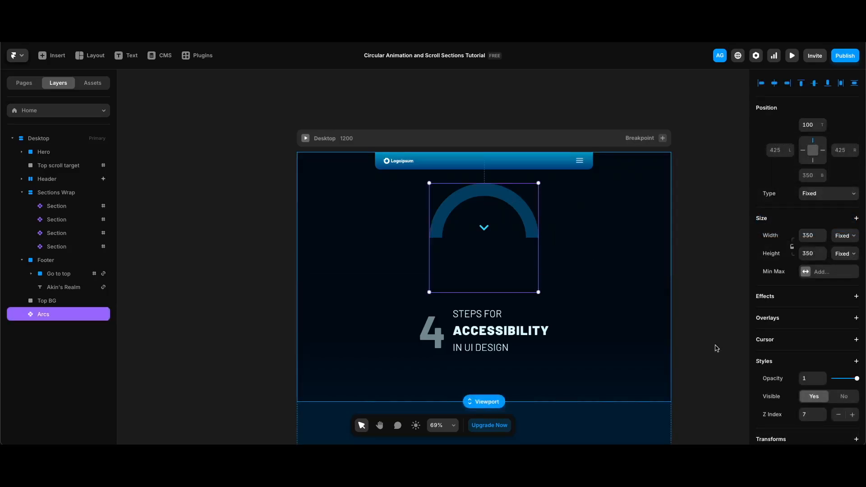
left_click(856, 296)
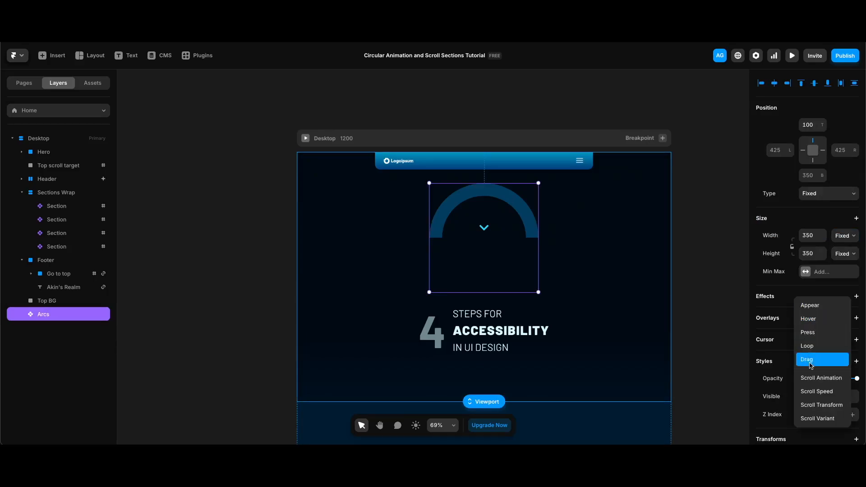
left_click(817, 419)
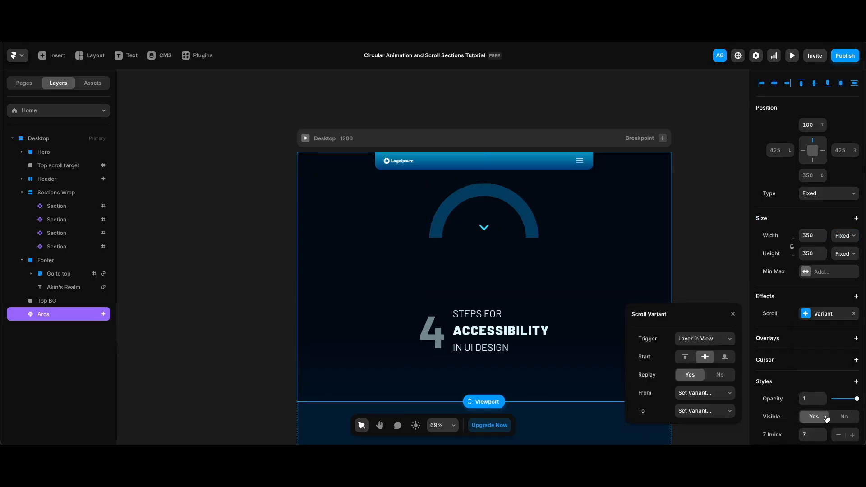
left_click(698, 341)
left_click(704, 348)
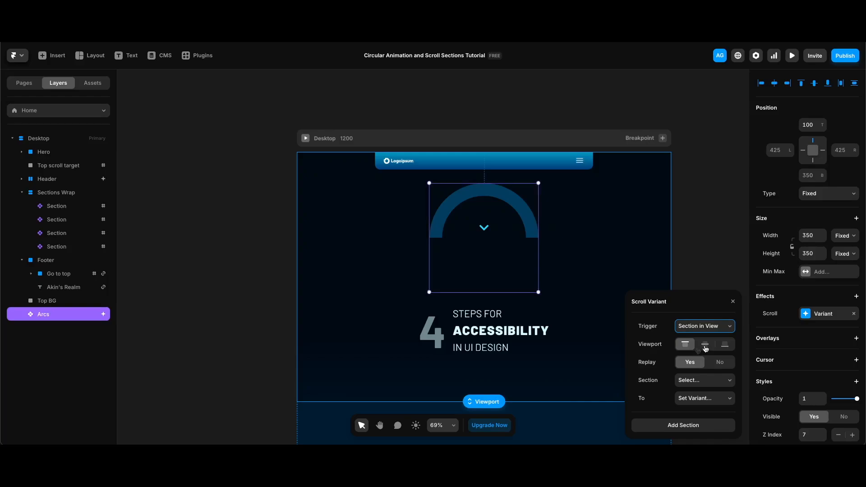
left_click(705, 345)
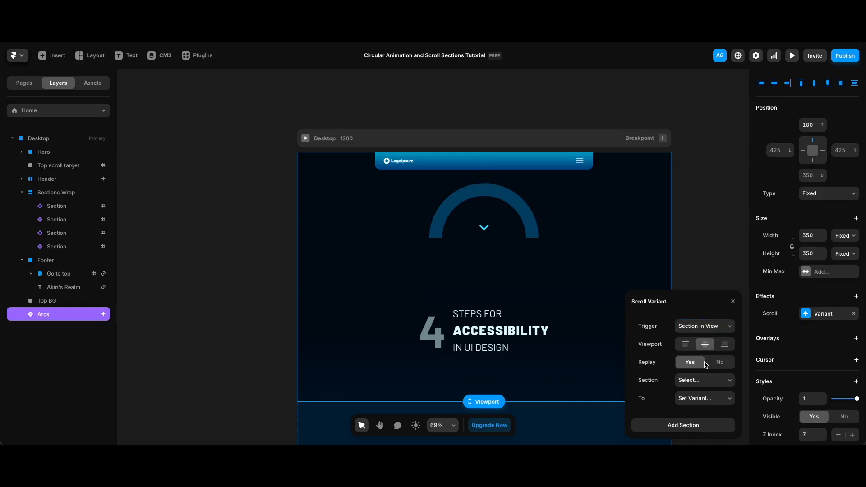
- Set the scroll variant's first section to #2 switching to Variant 2
left_click(705, 383)
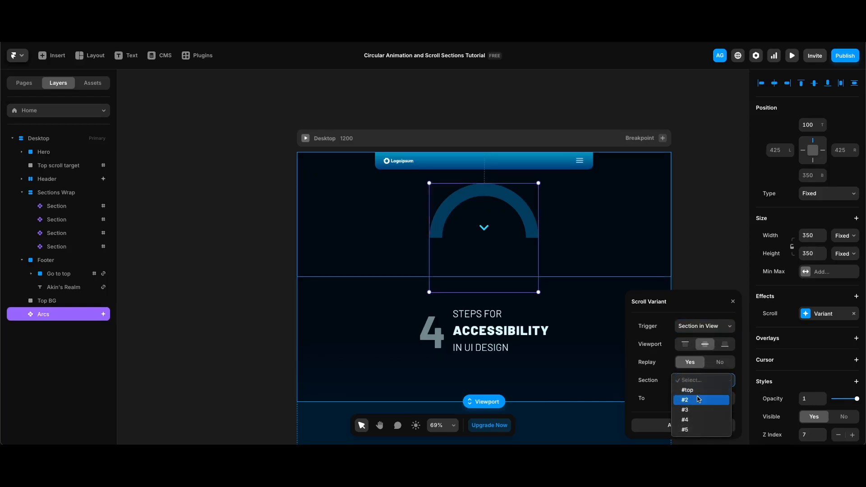
left_click(699, 408)
left_click(699, 400)
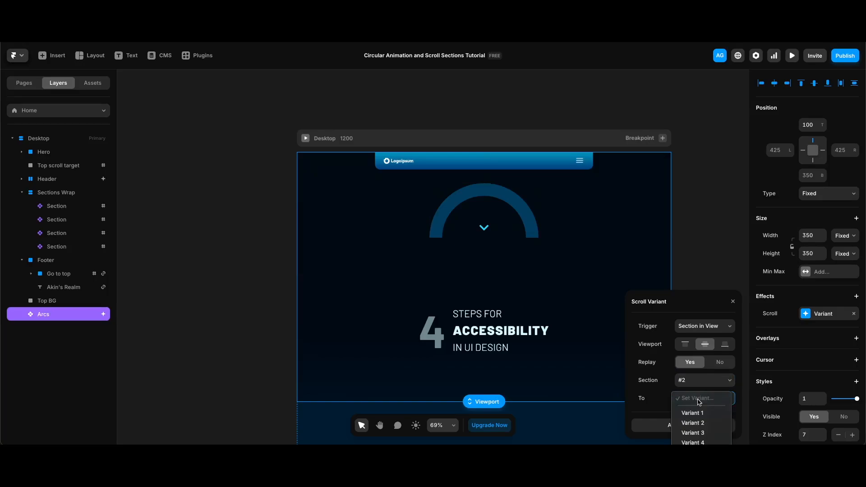
left_click(693, 422)
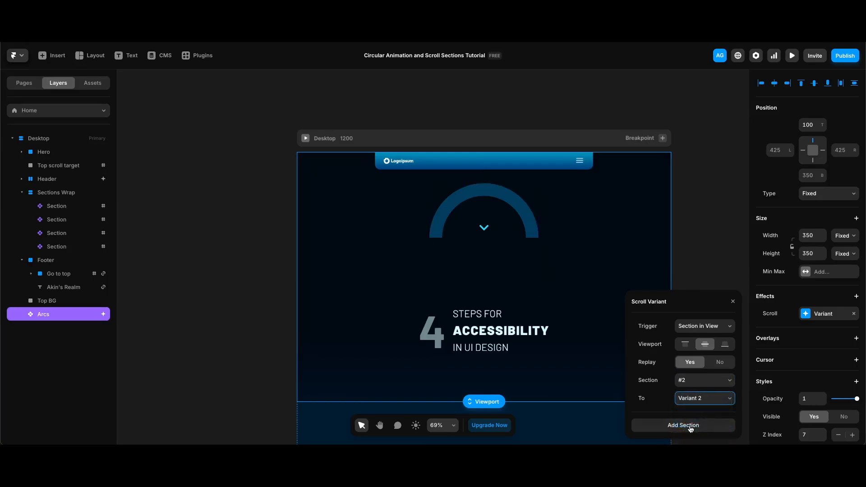
- Add another section to the scroll variant, mapping #3 to Variant 3
left_click(691, 429)
left_click(705, 380)
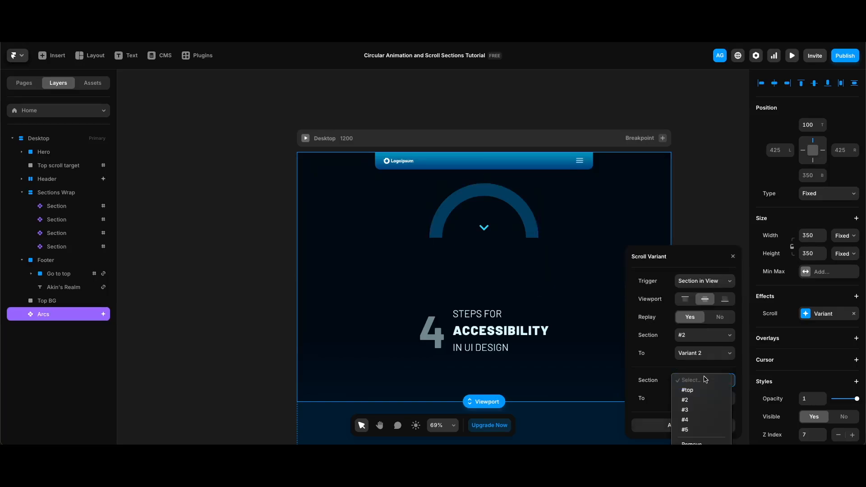
left_click(702, 410)
left_click(707, 400)
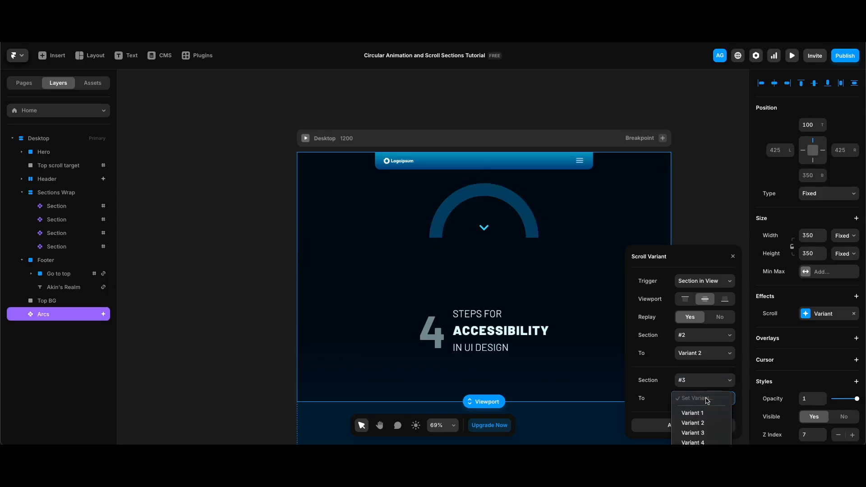
left_click(708, 433)
left_click(709, 427)
- Map the next scroll variant section #4 to Variant 4 and add one more section
left_click(705, 383)
left_click(702, 420)
left_click(705, 399)
left_click(705, 442)
left_click(704, 427)
- Set the last scroll variant section to #5 with its matching variant, then close the dialog
left_click(704, 382)
left_click(705, 428)
left_click(704, 399)
left_click(705, 450)
left_click(227, 368)
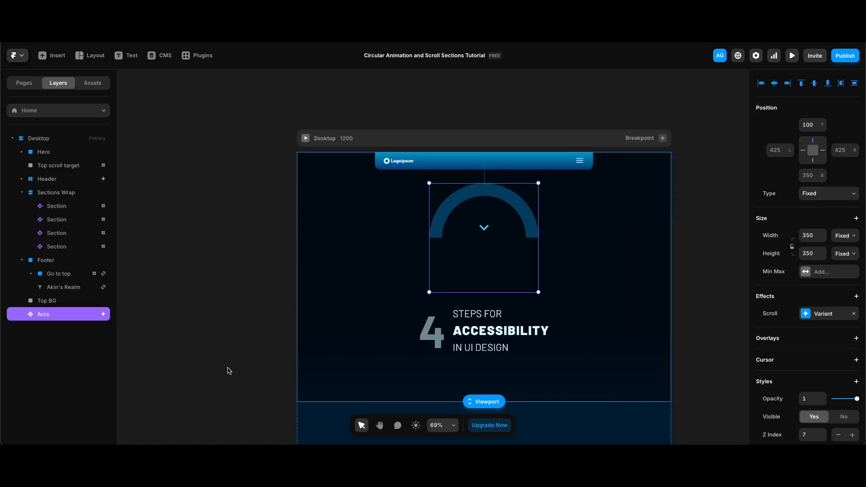
- Preview the page and scroll through every step to check the arc animation
key("super+p")
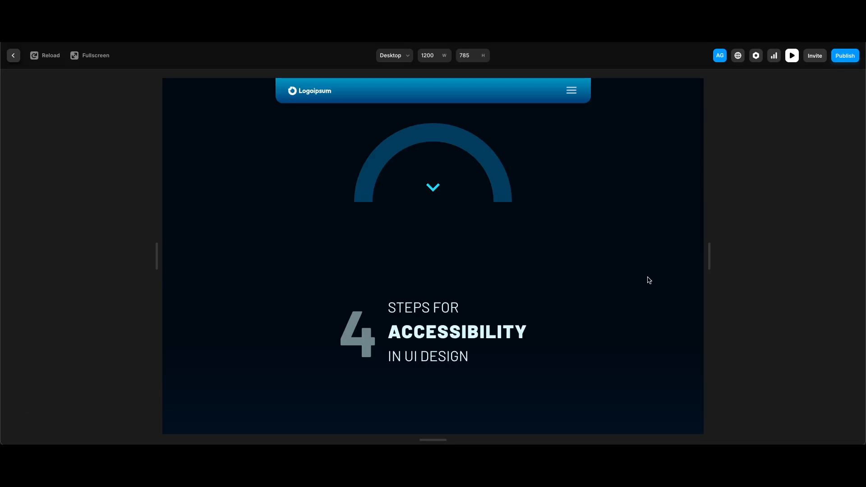
scroll(648, 279, "down", 5)
scroll(647, 278, "down", 2)
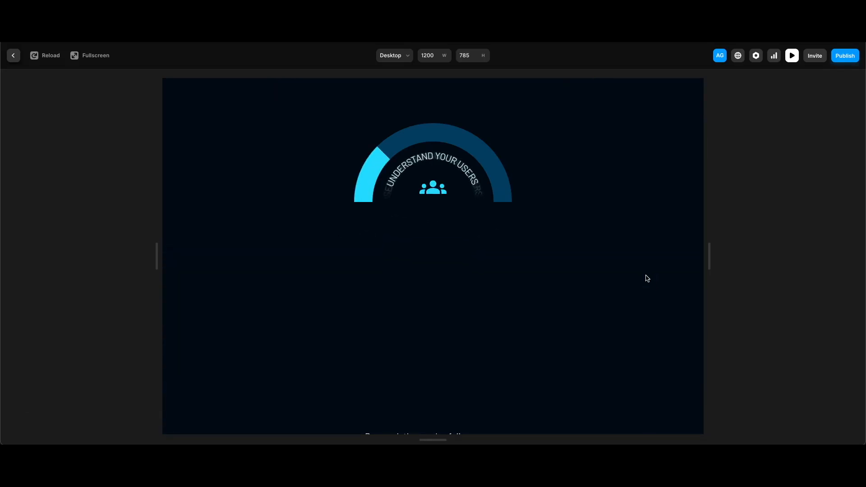
scroll(646, 278, "down", 4)
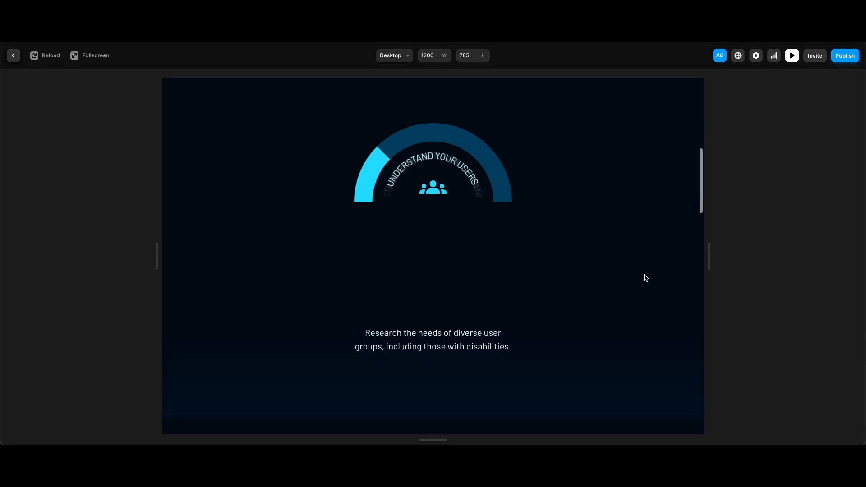
scroll(646, 278, "down", 5)
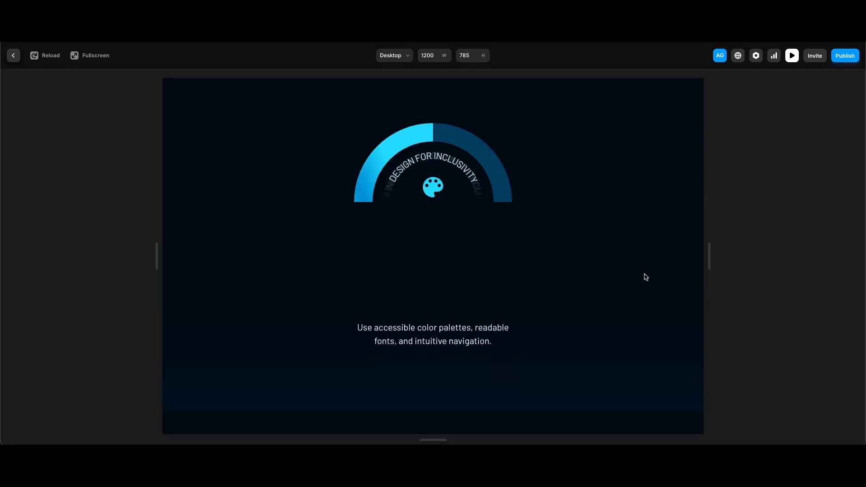
scroll(647, 277, "down", 1)
scroll(646, 277, "down", 4)
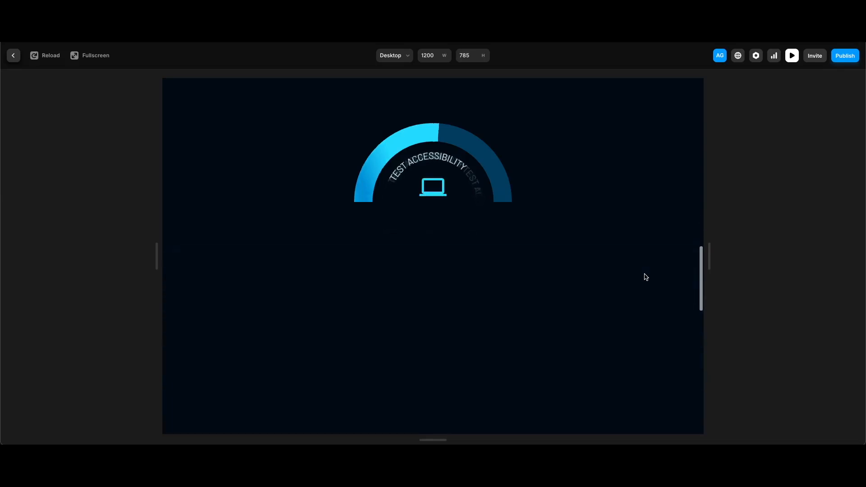
scroll(646, 277, "down", 1)
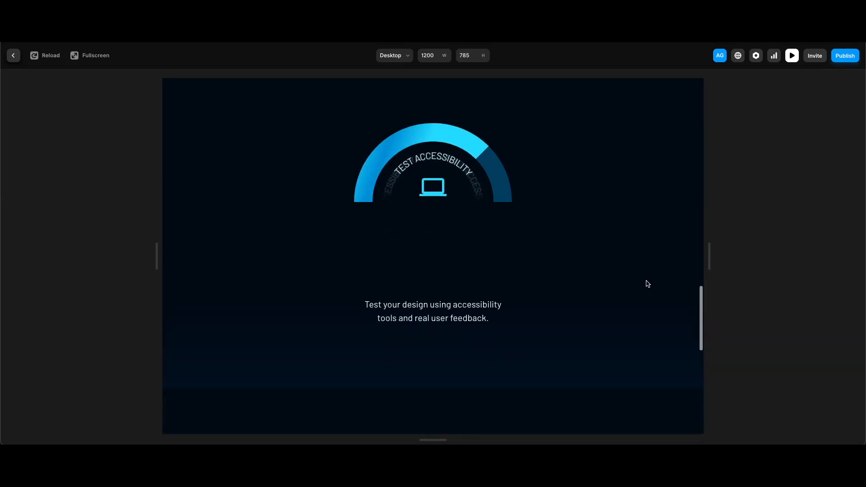
scroll(646, 283, "down", 4)
scroll(645, 280, "down", 5)
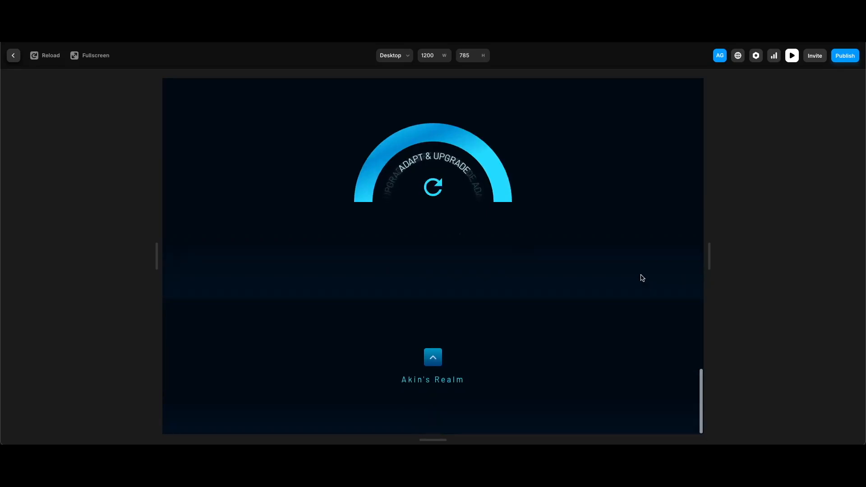
- Use the footer's go-to-top link in the preview and scroll down again to recheck the animation
left_click(433, 357)
scroll(578, 388, "down", 3)
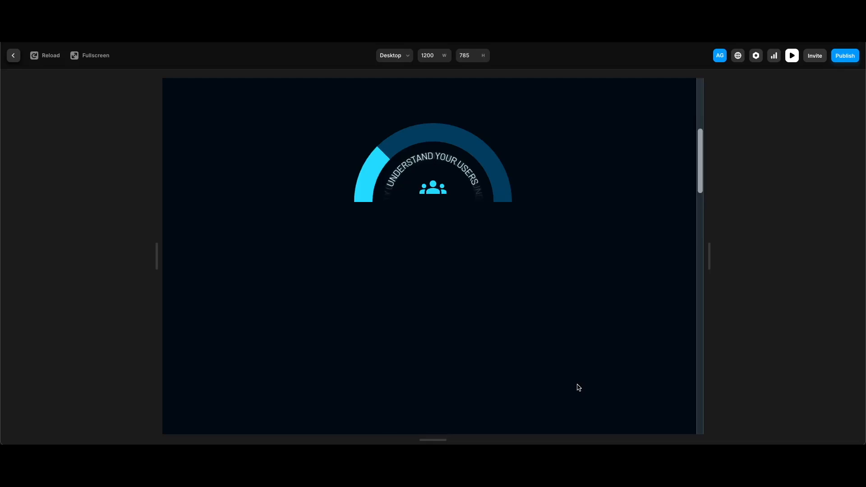
scroll(579, 388, "down", 2)
scroll(579, 387, "down", 5)
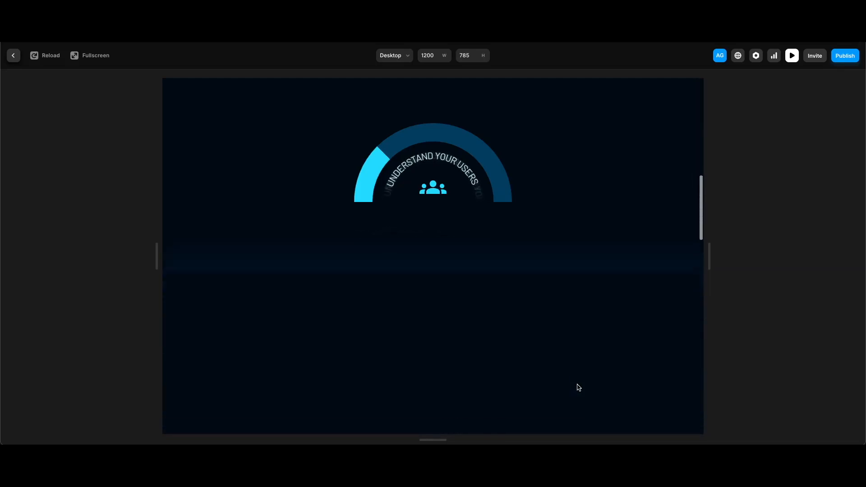